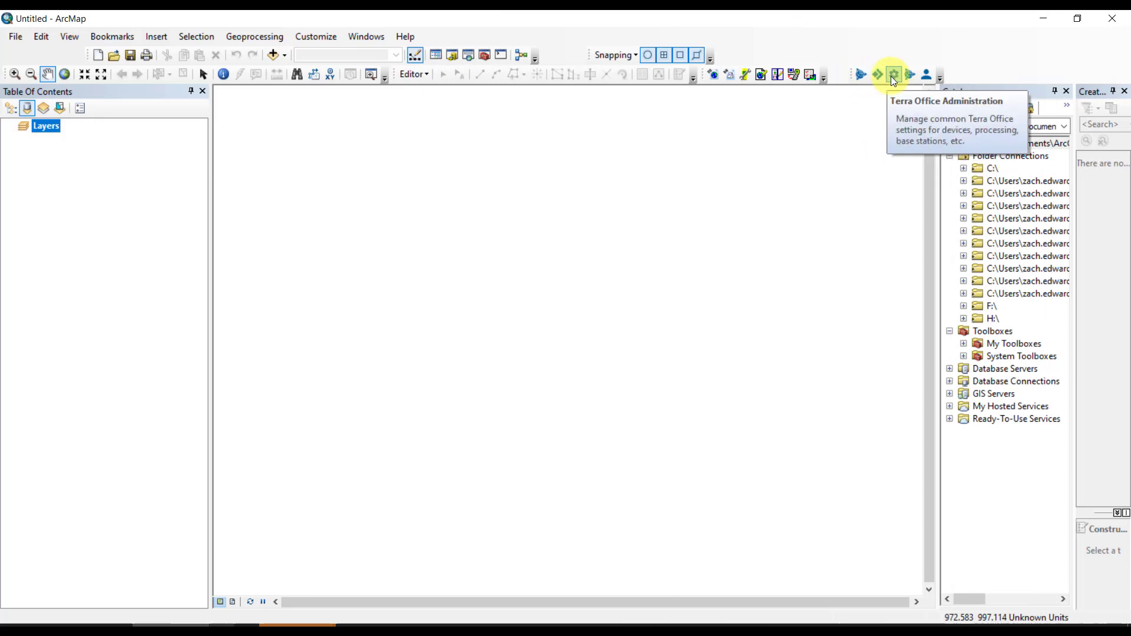
- Sign in with Trimble Identity and confirm the Trimble Terra Office extension is checked in Extensions
click(927, 77)
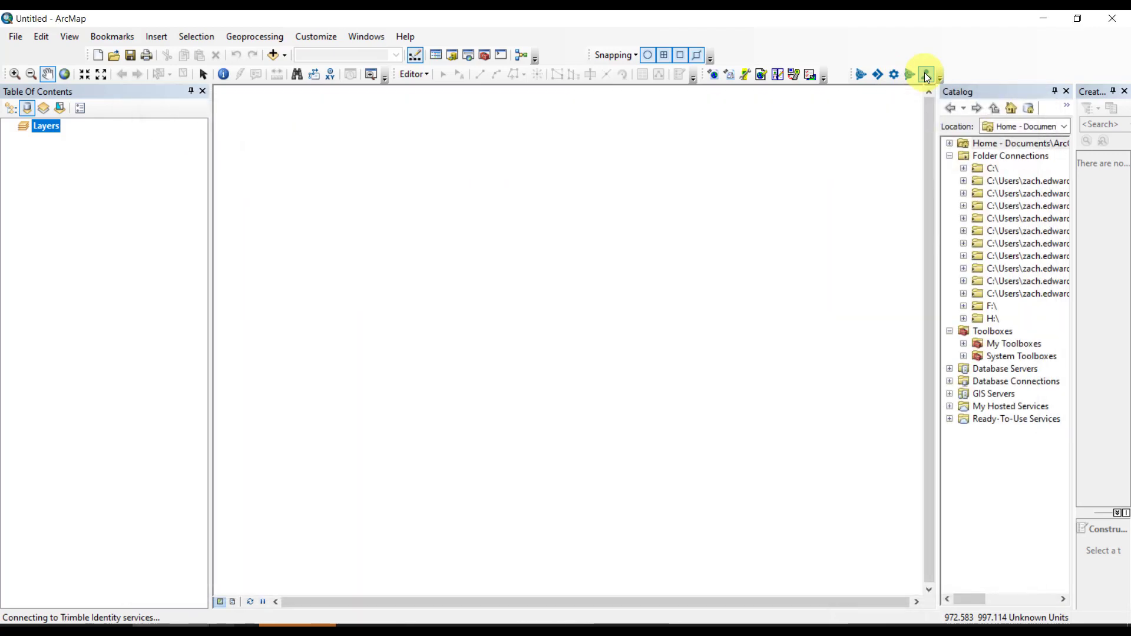
click(325, 38)
mouse_move(330, 52)
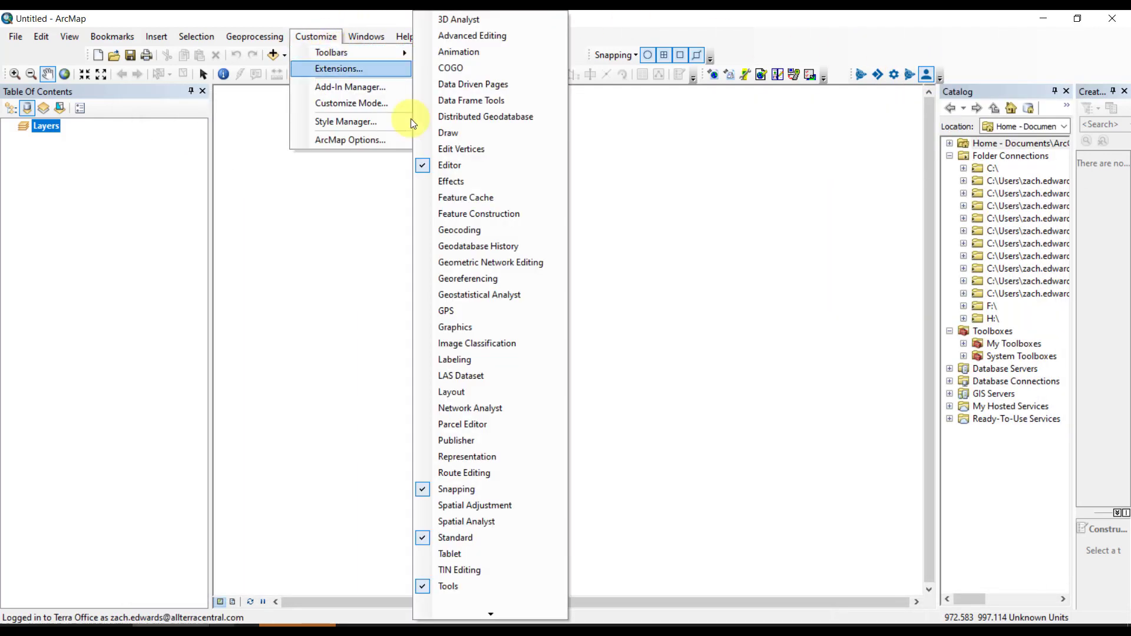
mouse_move(501, 613)
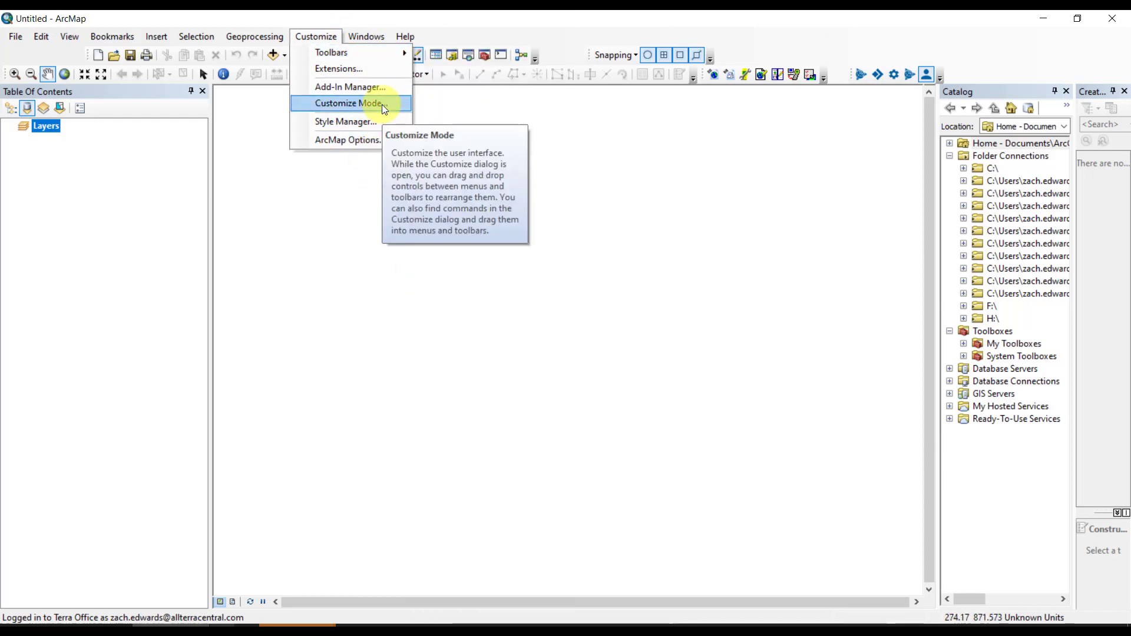
click(386, 76)
click(504, 248)
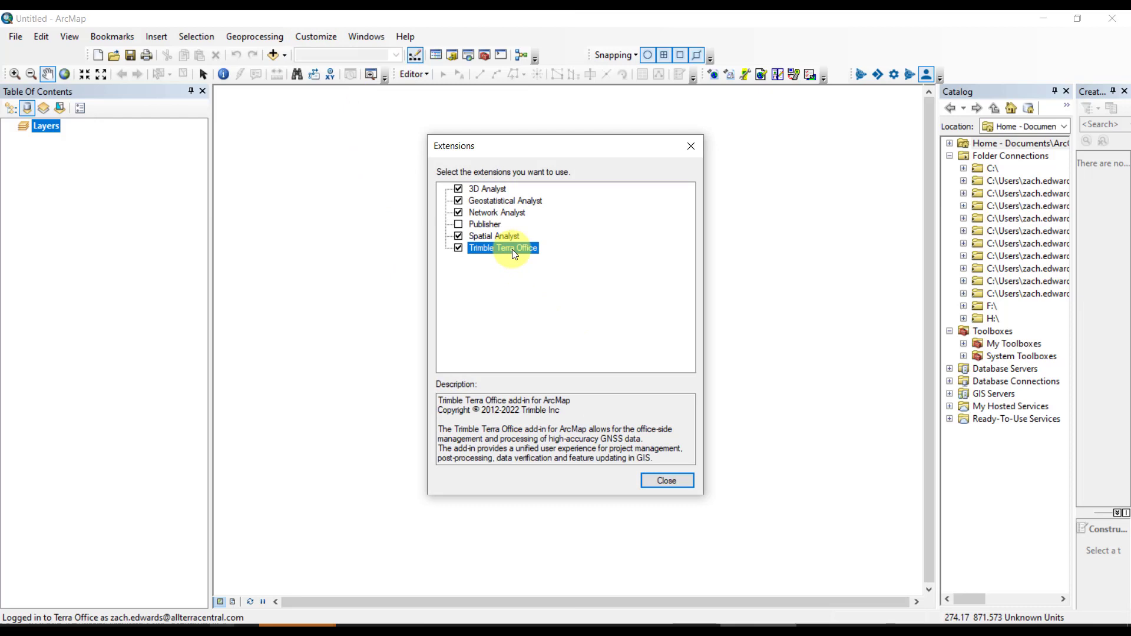
click(667, 482)
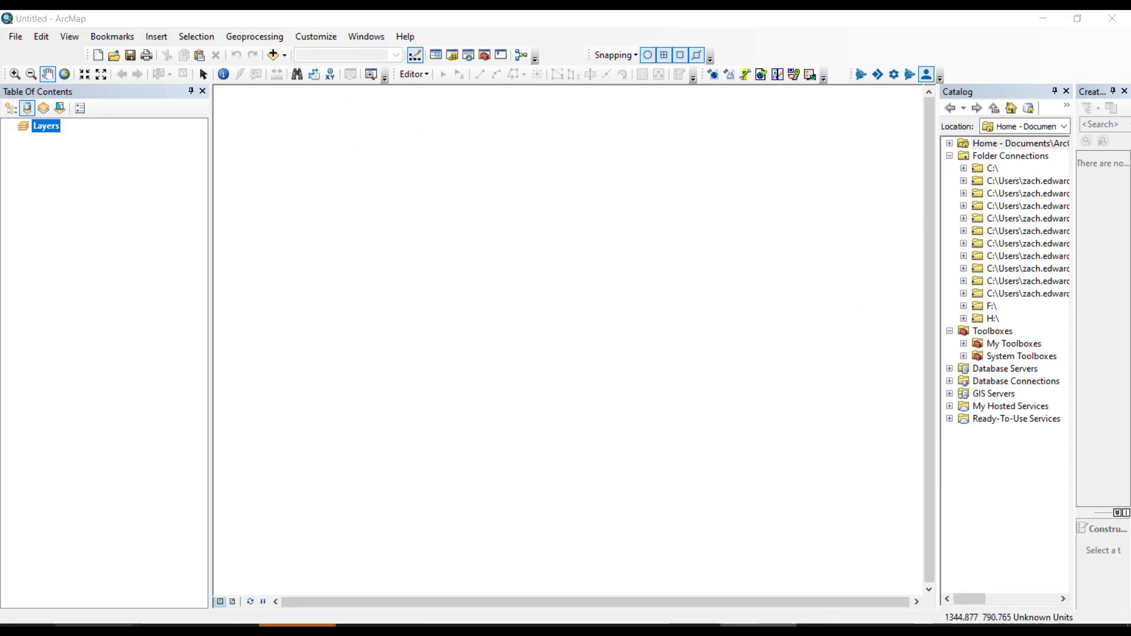
- Widen the Catalog and expand the training folder's TerraOfficeTestingTraining.gdb
drag(936, 245, 710, 245)
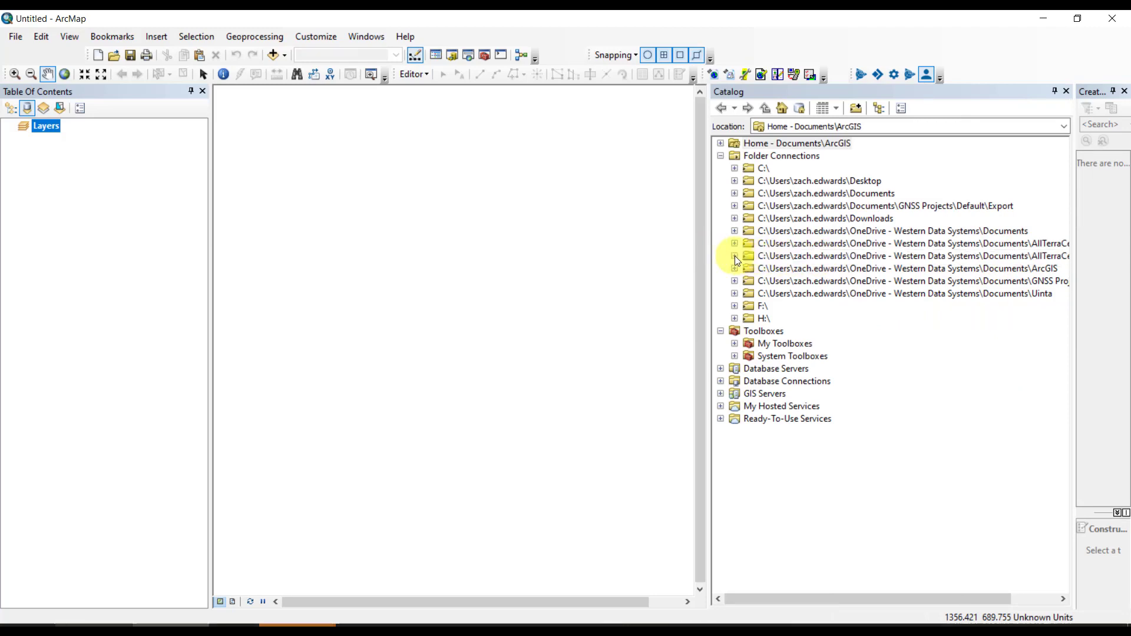
click(734, 256)
scroll(773, 457, down, 5)
scroll(773, 457, down, 10)
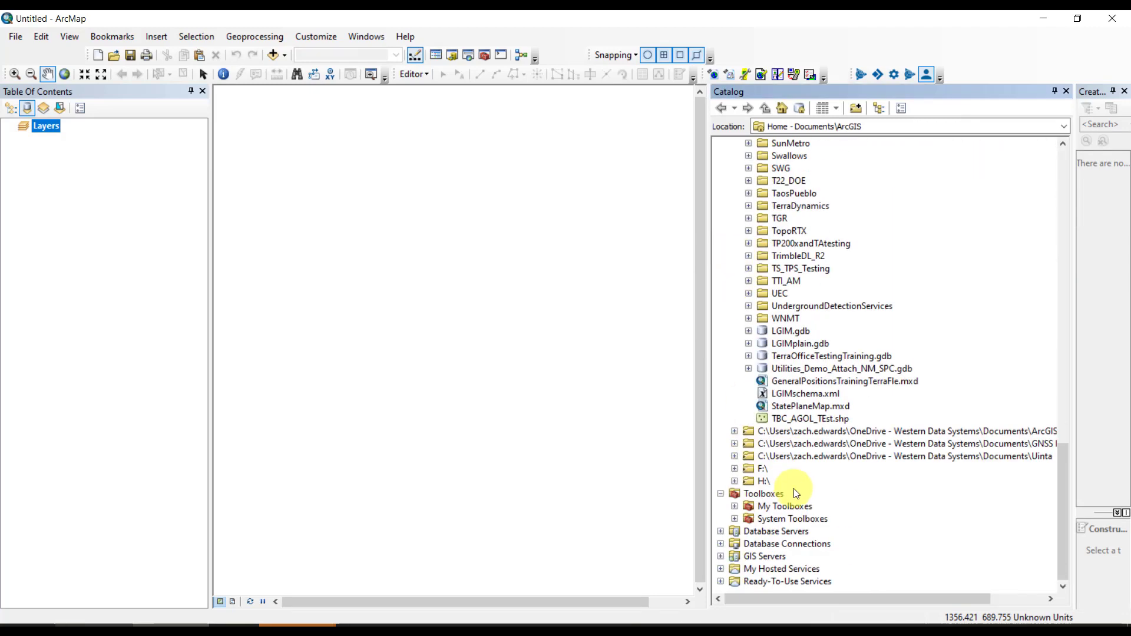
click(802, 357)
click(749, 356)
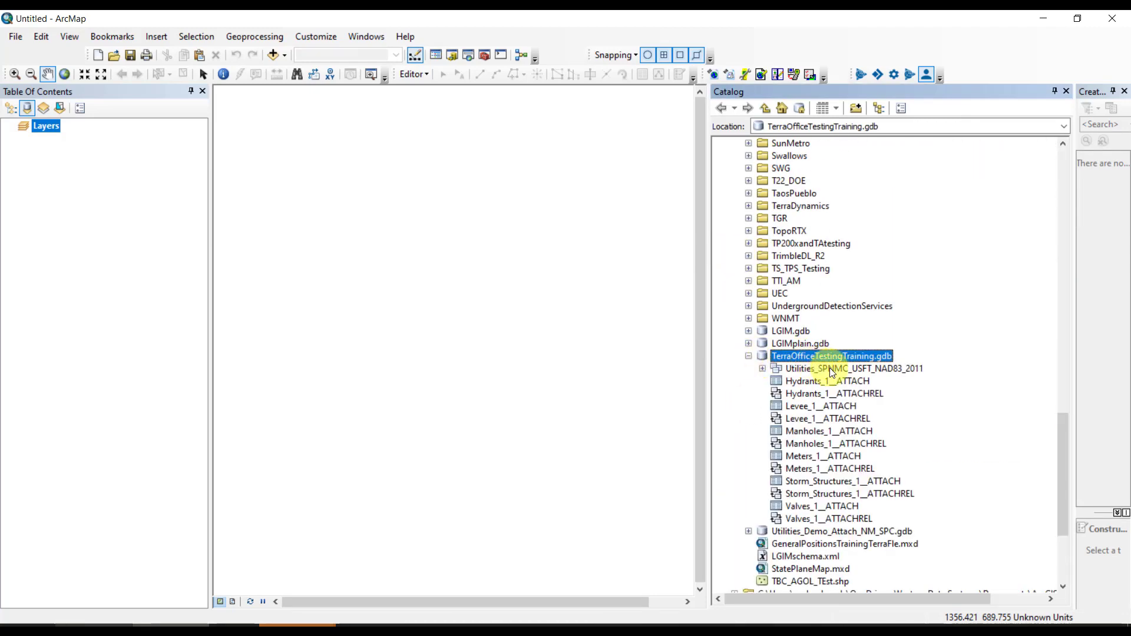
- Check the Utilities_SPNMC_USFT_NAD83_2011 XY system and set NAVD88_height (ftUS) as its vertical system
click(832, 369)
right_click(834, 370)
click(913, 548)
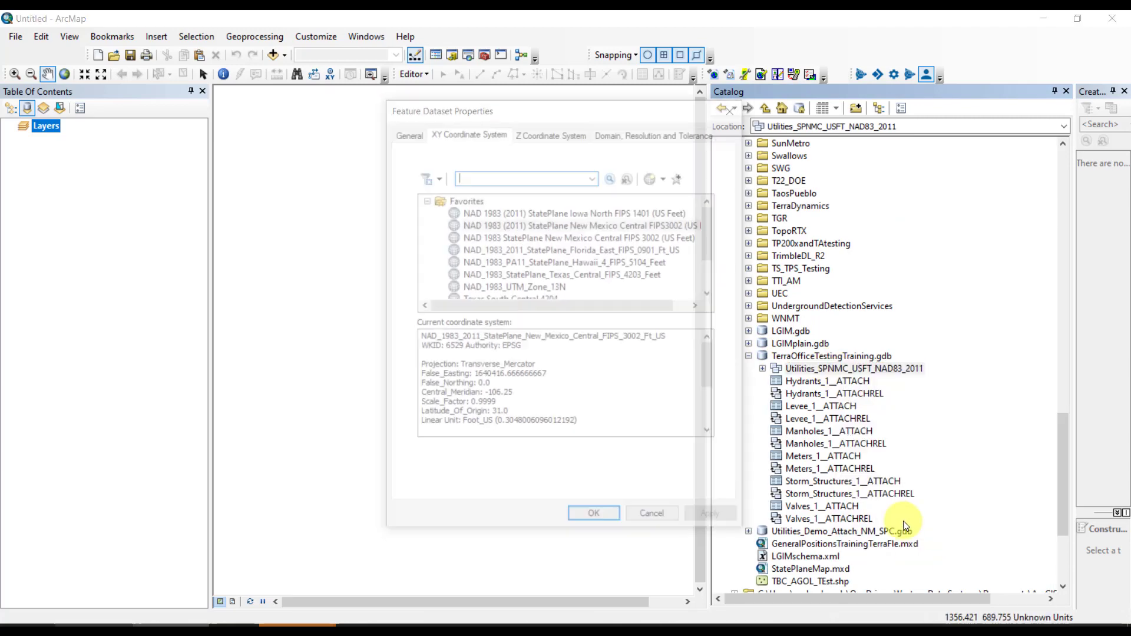
click(595, 225)
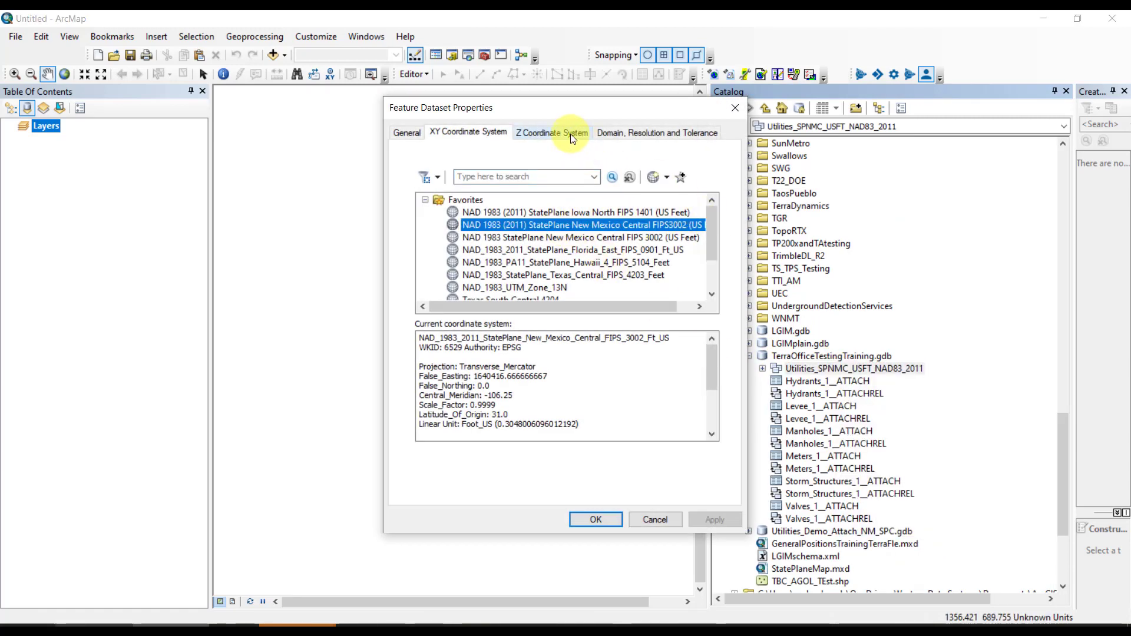
click(573, 139)
click(547, 238)
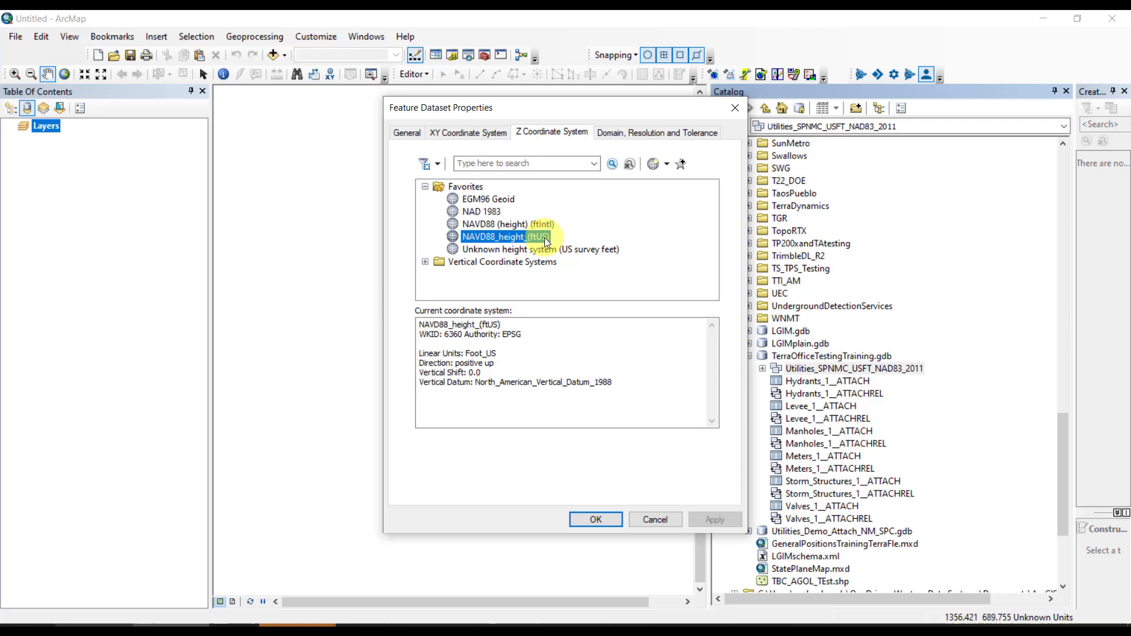
click(607, 524)
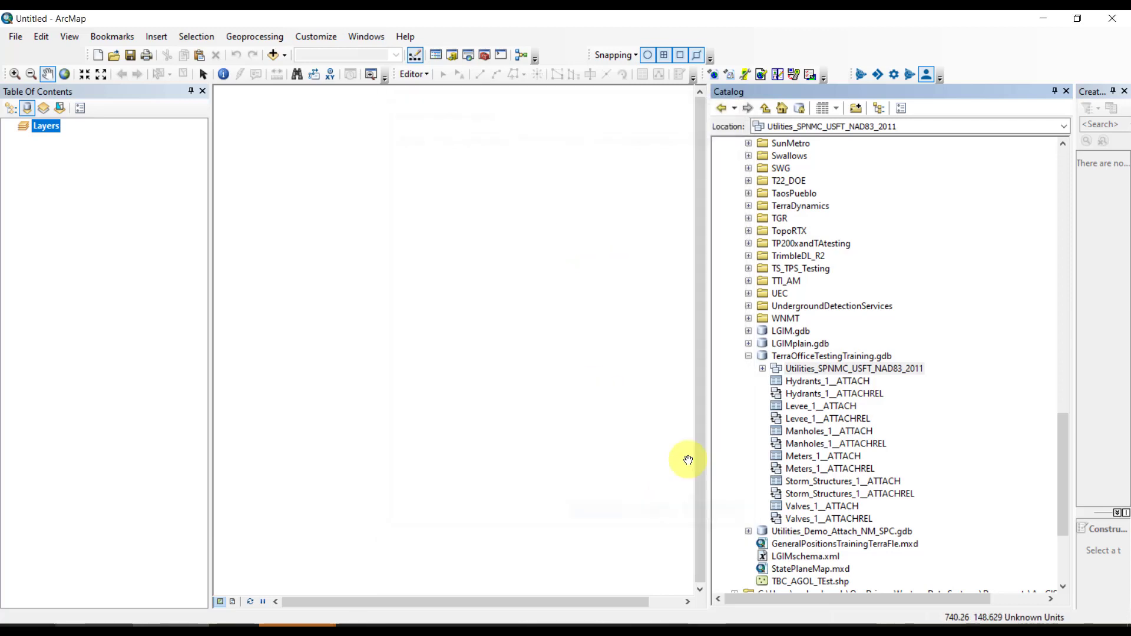
- Review the geodatabase's hydrant and manhole domains, then expand the utilities feature dataset
click(878, 356)
right_click(880, 356)
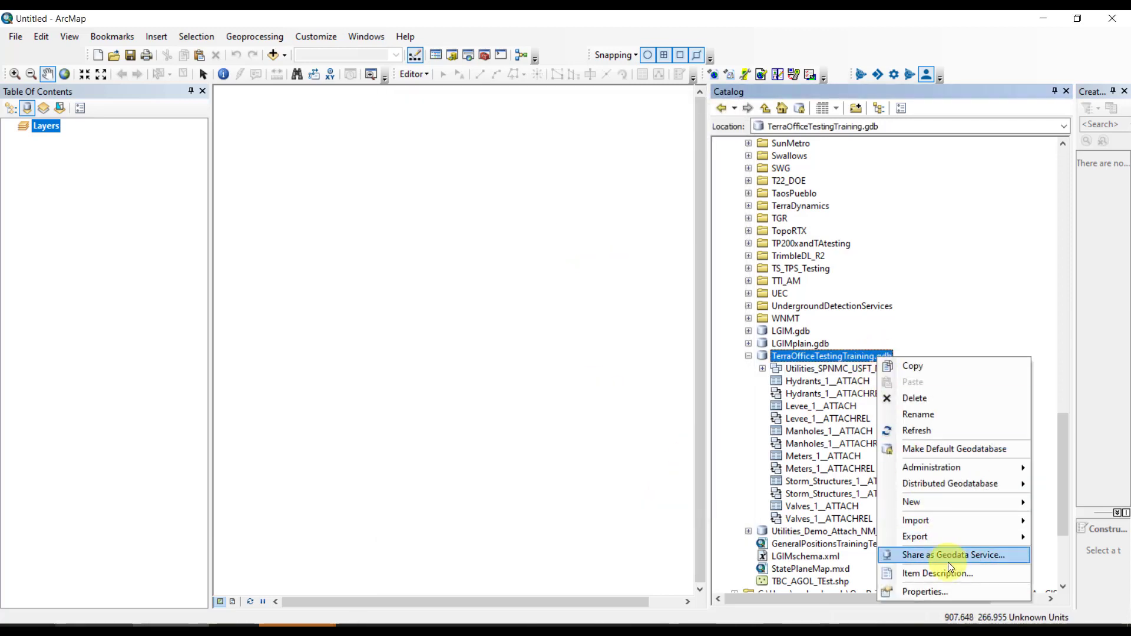
click(957, 592)
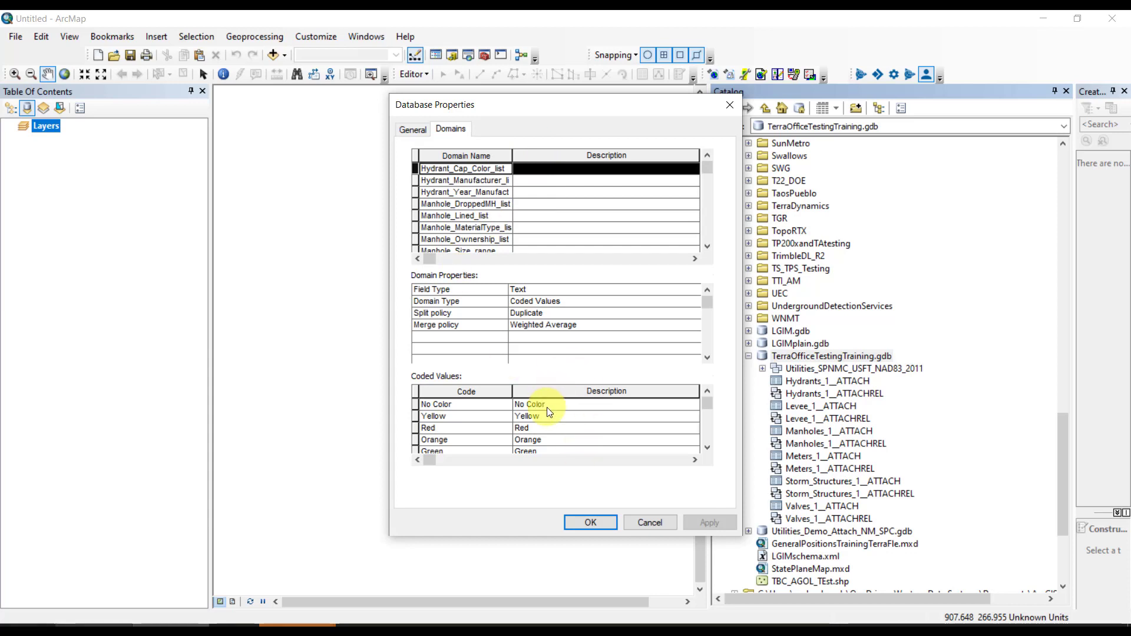
click(464, 182)
click(499, 194)
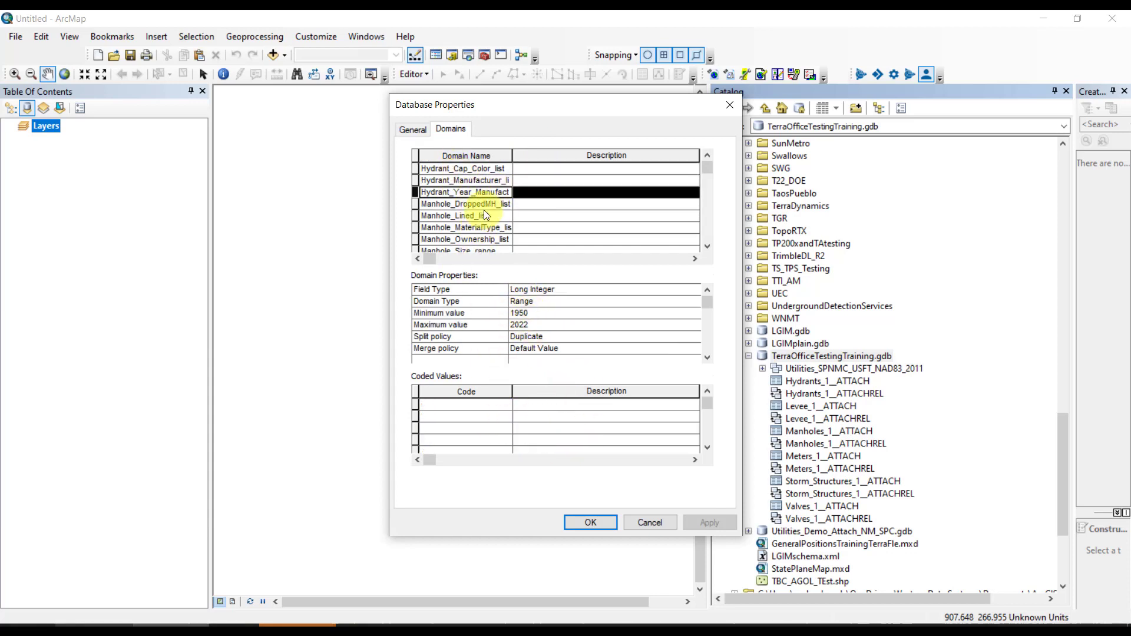
click(485, 205)
click(486, 215)
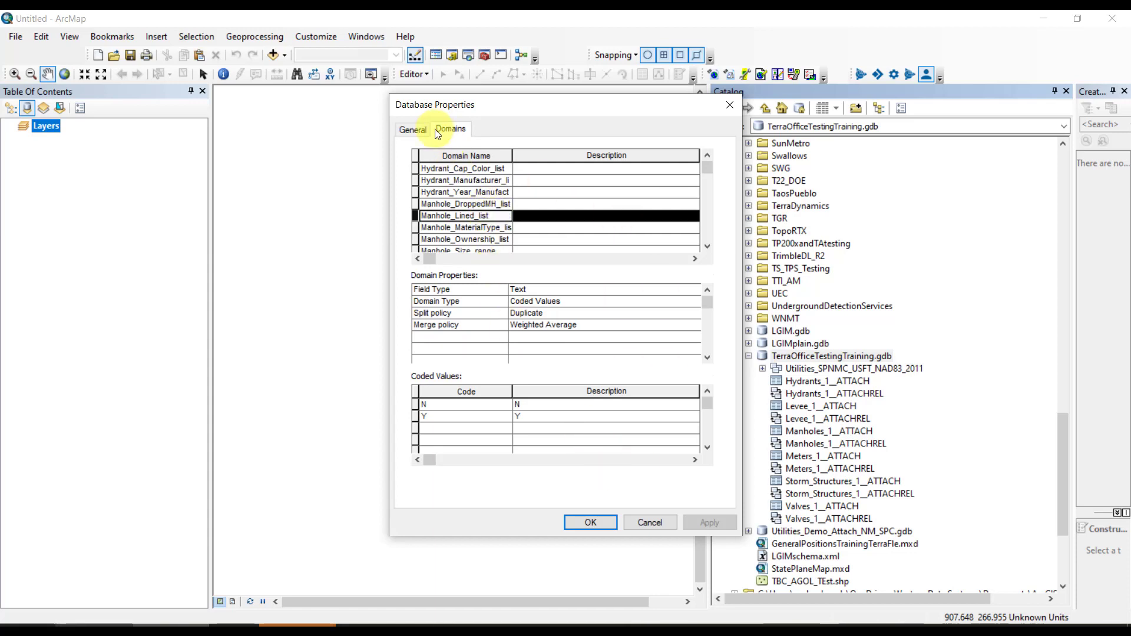
click(590, 522)
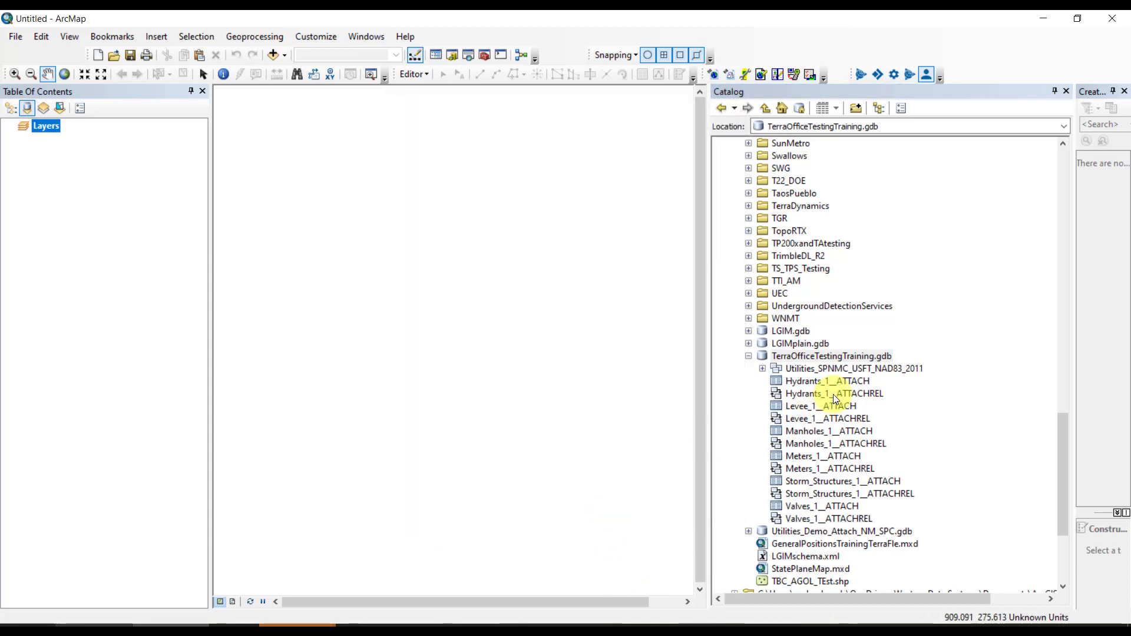
click(850, 383)
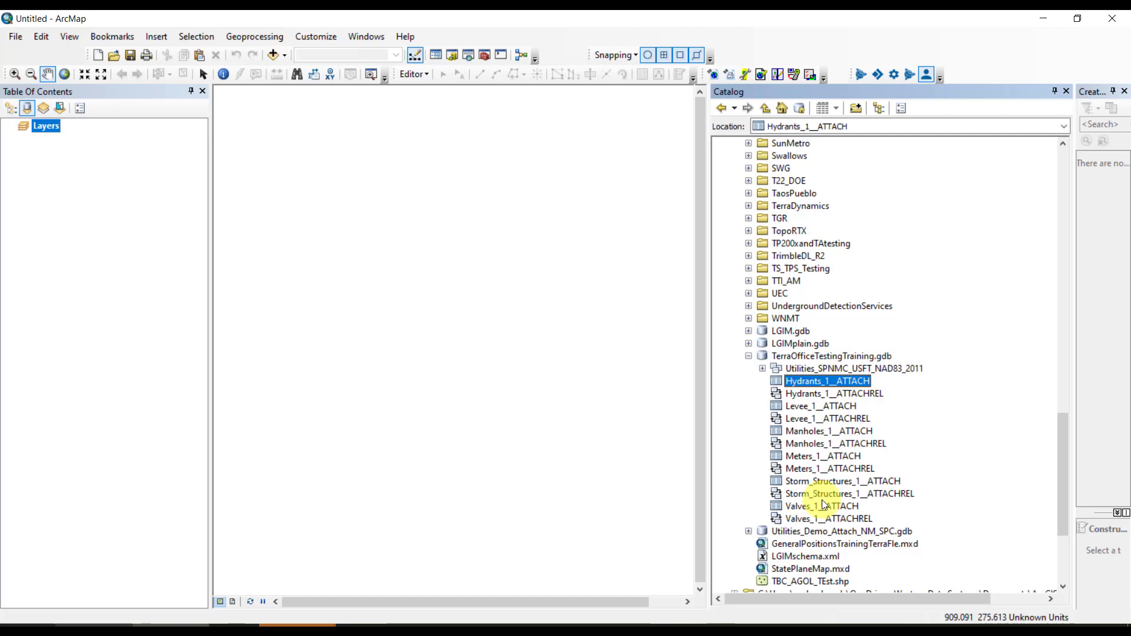
click(763, 369)
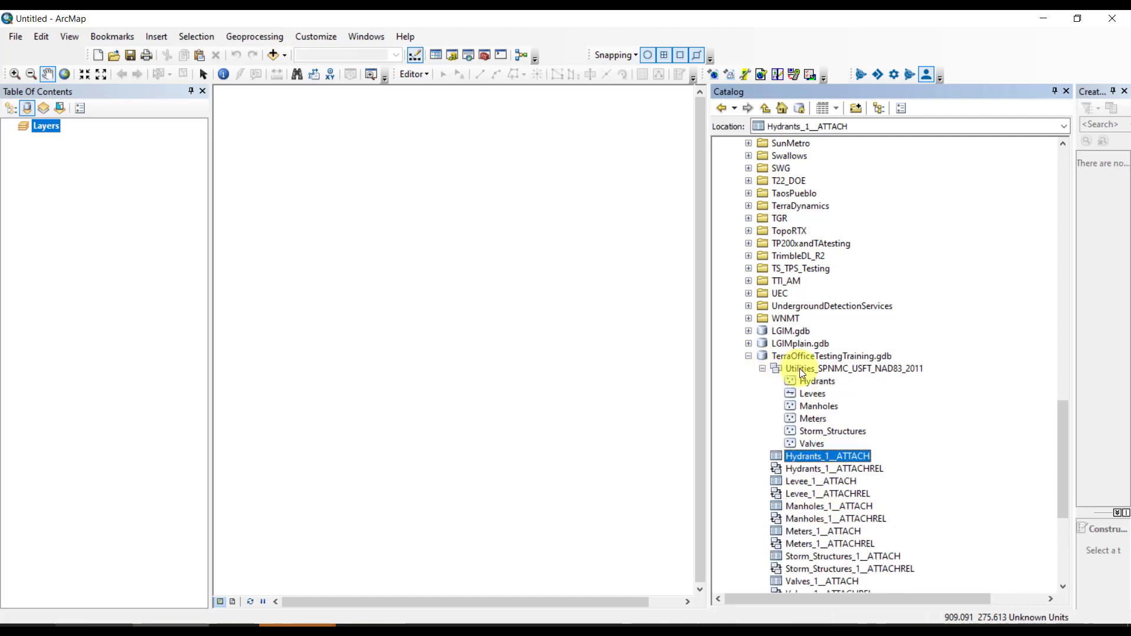
- Add the utilities dataset and C9_NW_Ortho_2020.ecw from Documents\ArcGIS\BernalilloCoGISData\AerialHome2020Tiles
mouse_move(803, 372)
mouse_down()
mouse_move(884, 372)
mouse_move(548, 261)
mouse_move(122, 167)
mouse_up()
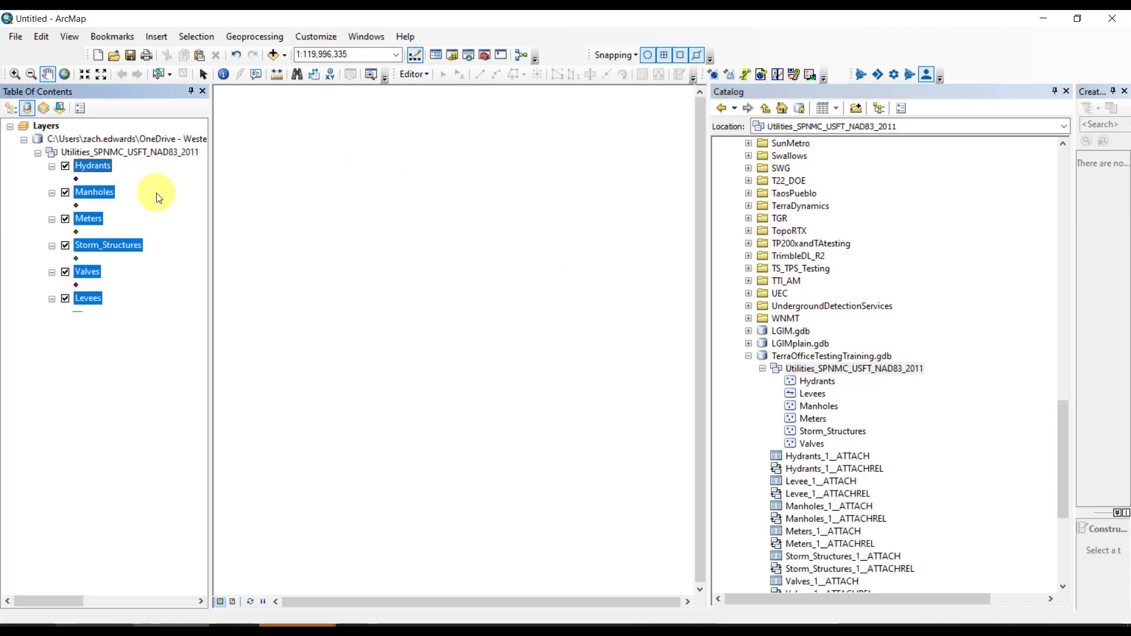
click(272, 55)
click(545, 228)
click(547, 297)
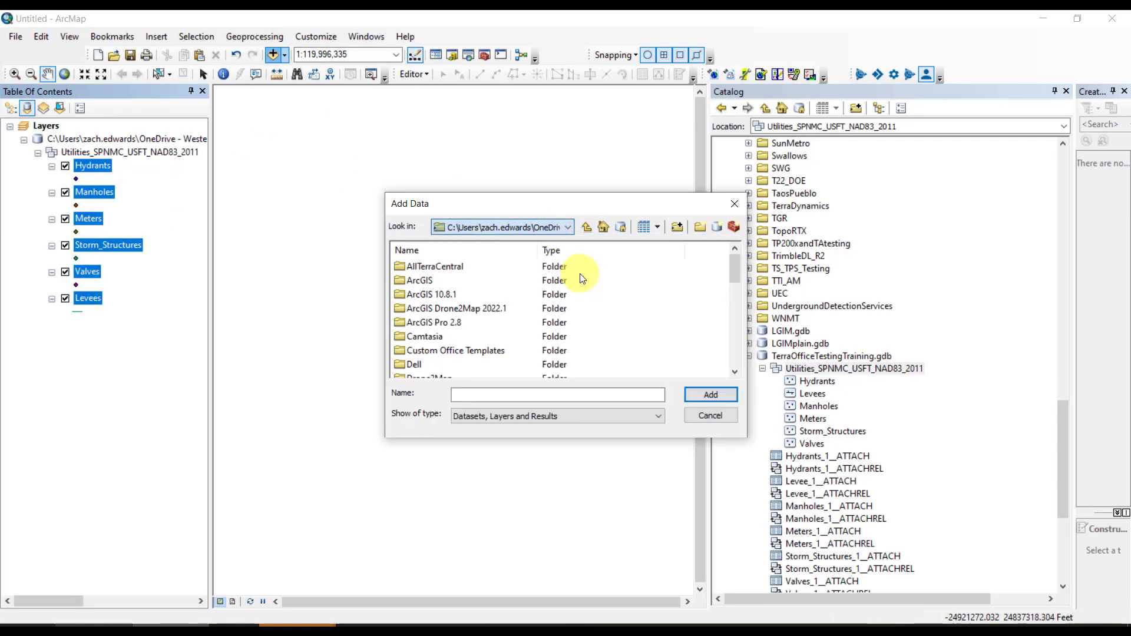
double_click(448, 298)
double_click(447, 306)
double_click(462, 284)
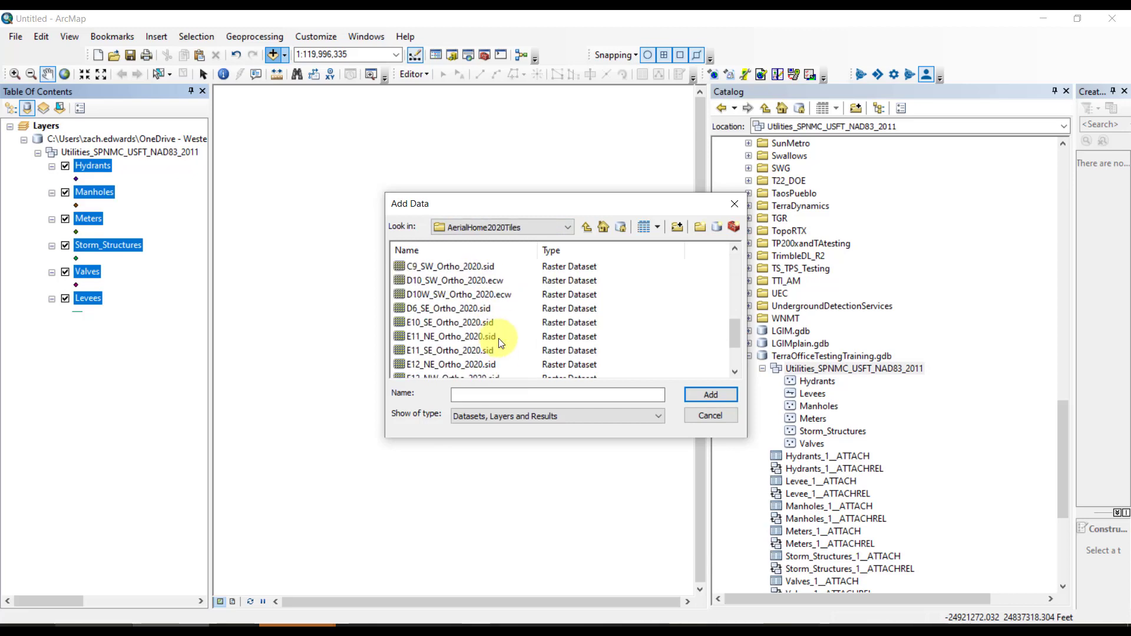
click(508, 362)
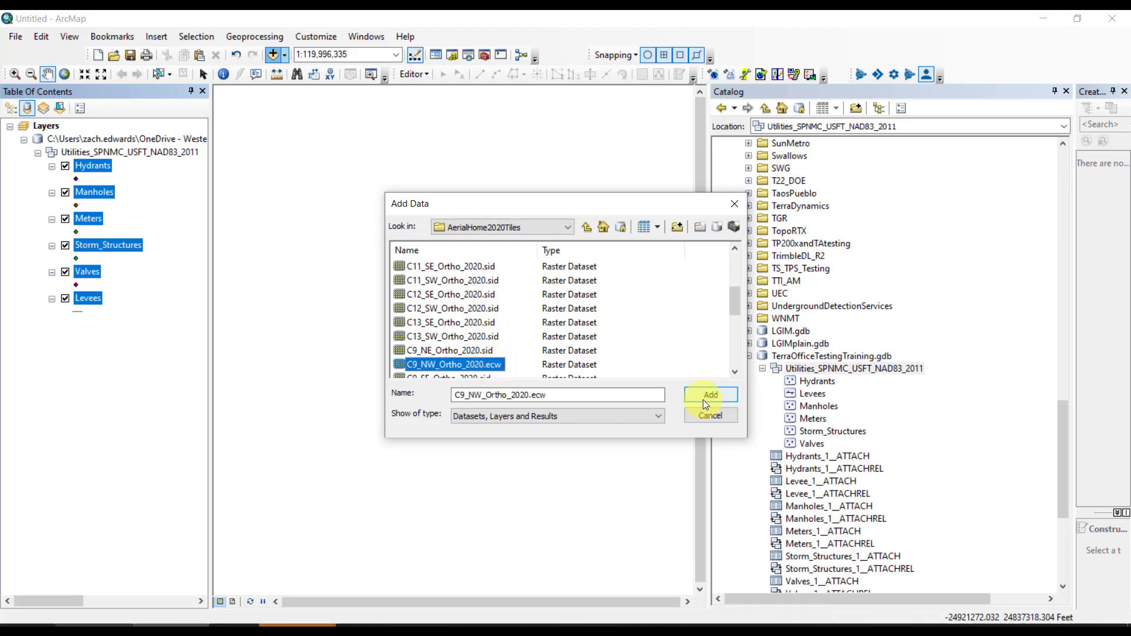
click(711, 395)
- Leave the ortho's datum transformation at None and zoom to the ortho layer
click(686, 348)
click(642, 356)
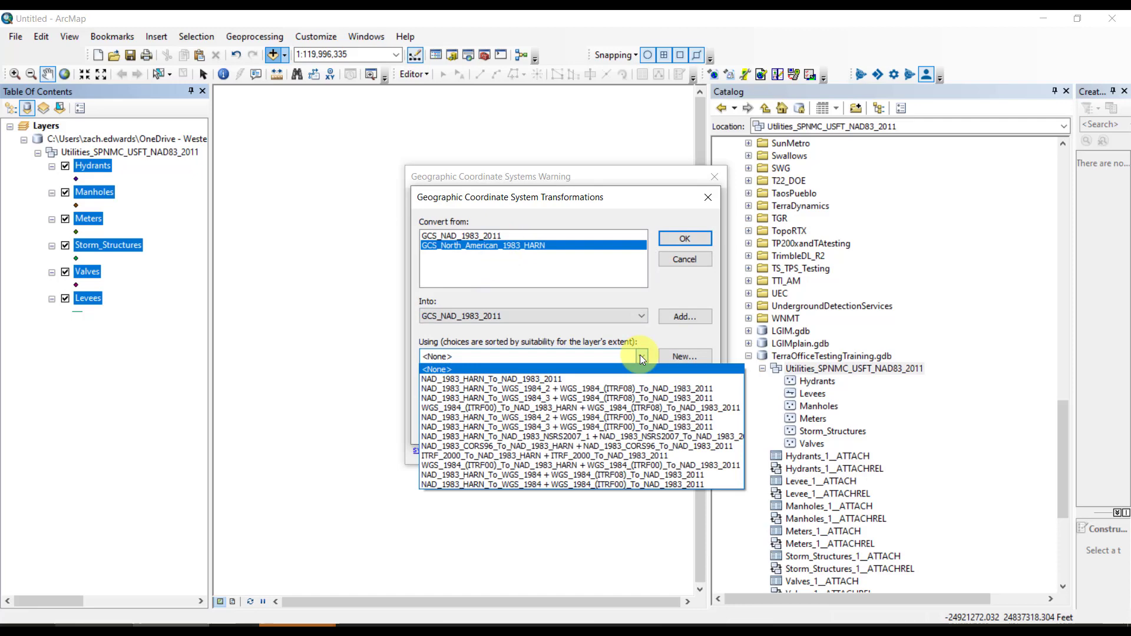
click(642, 357)
click(685, 238)
click(691, 448)
right_click(151, 338)
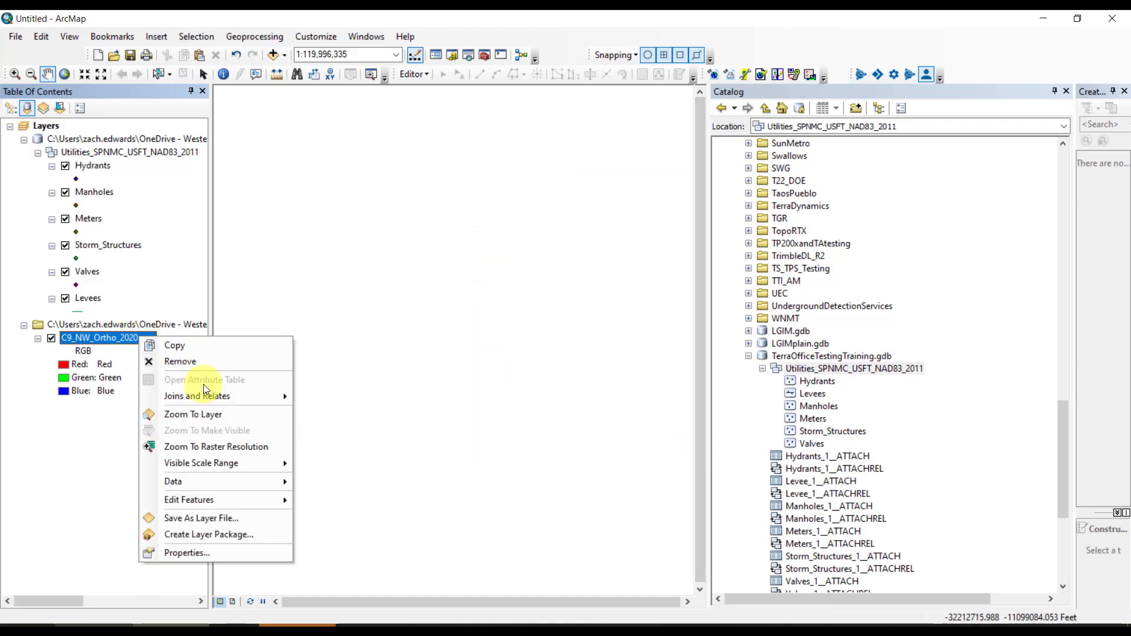
click(264, 408)
scroll(404, 394, up, 5)
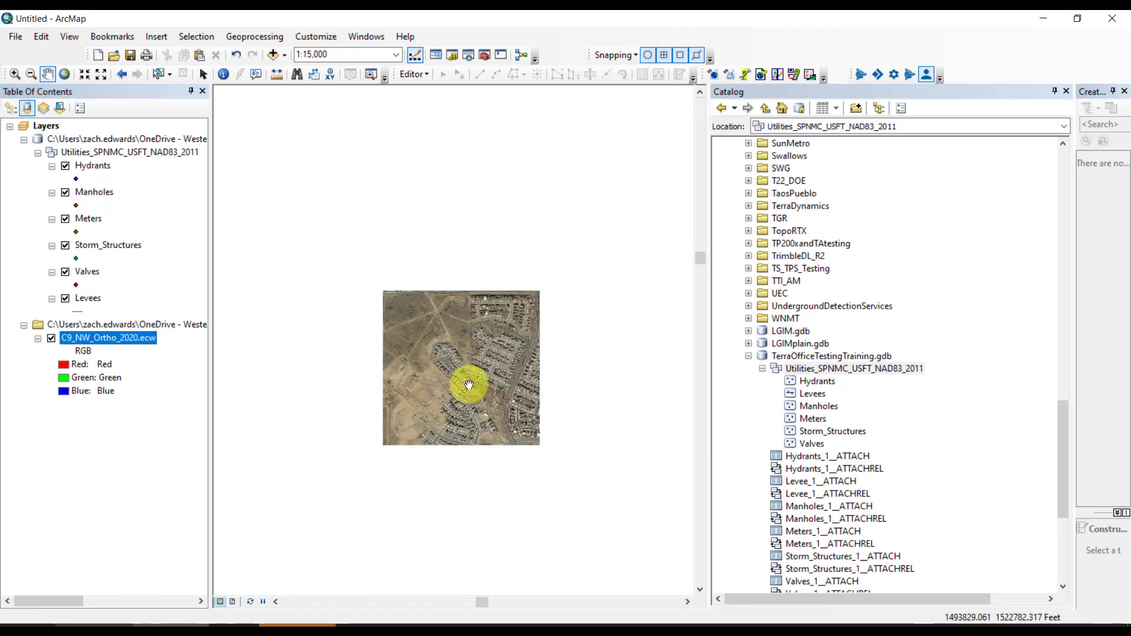
- Add the Streets basemap, keeping the GCS_WGS_1984 transformation at None
click(284, 55)
click(302, 90)
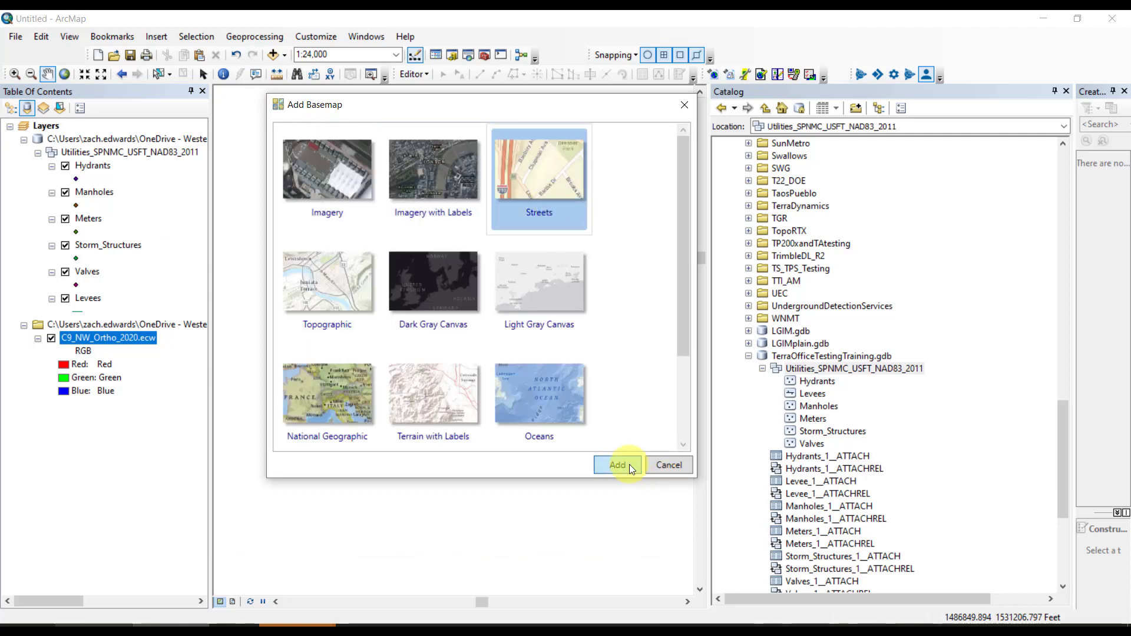
click(625, 464)
click(676, 346)
click(469, 254)
click(633, 357)
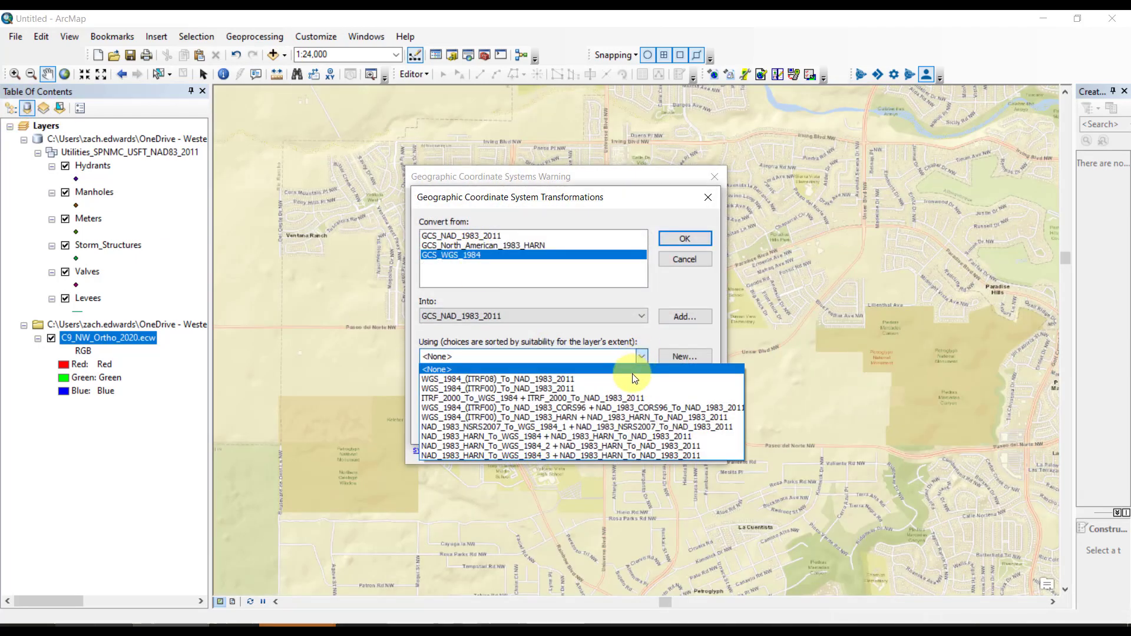
click(645, 363)
click(685, 238)
click(678, 449)
drag(576, 321, 751, 281)
- Save the map document as TerraOfficeTerraFlexWorkflow
click(11, 108)
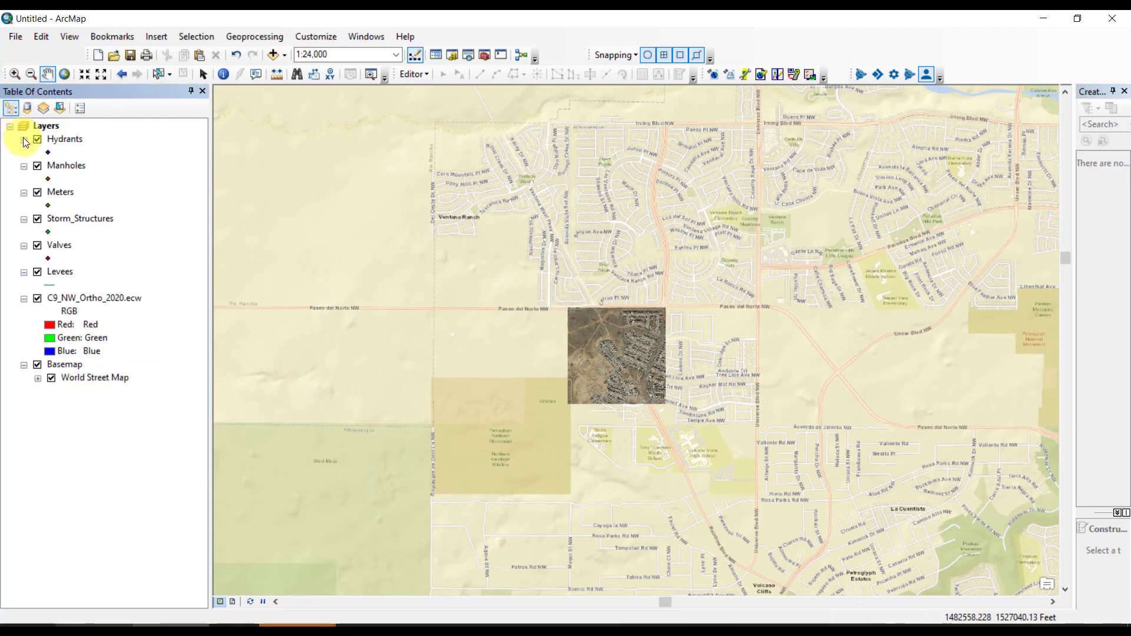
click(130, 55)
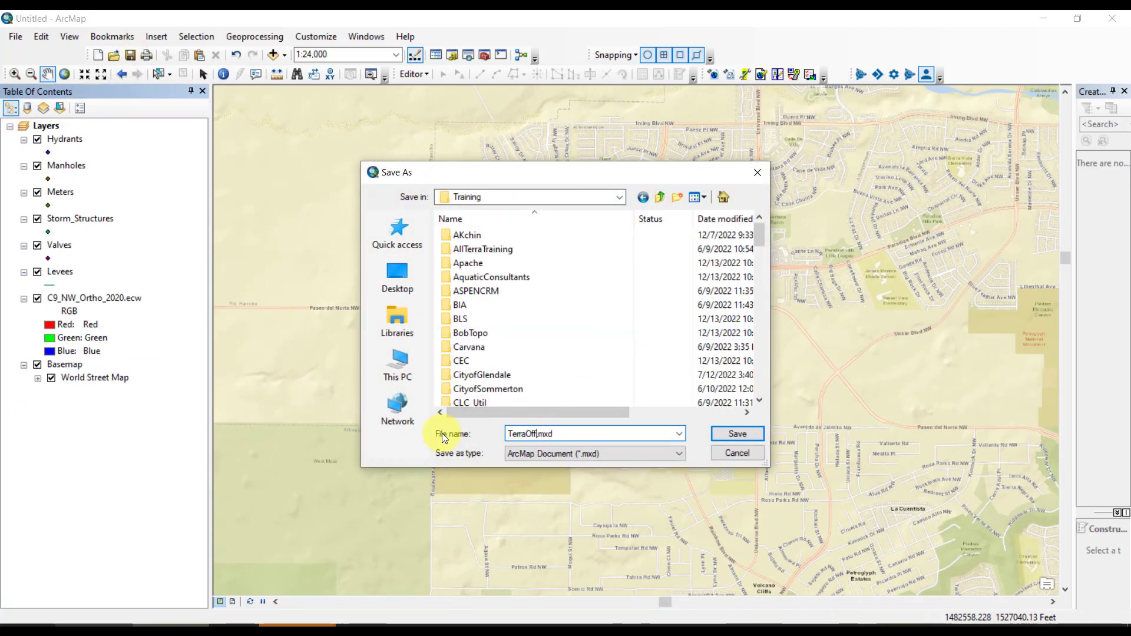
text(TerraOfficeTerraFlexWork)
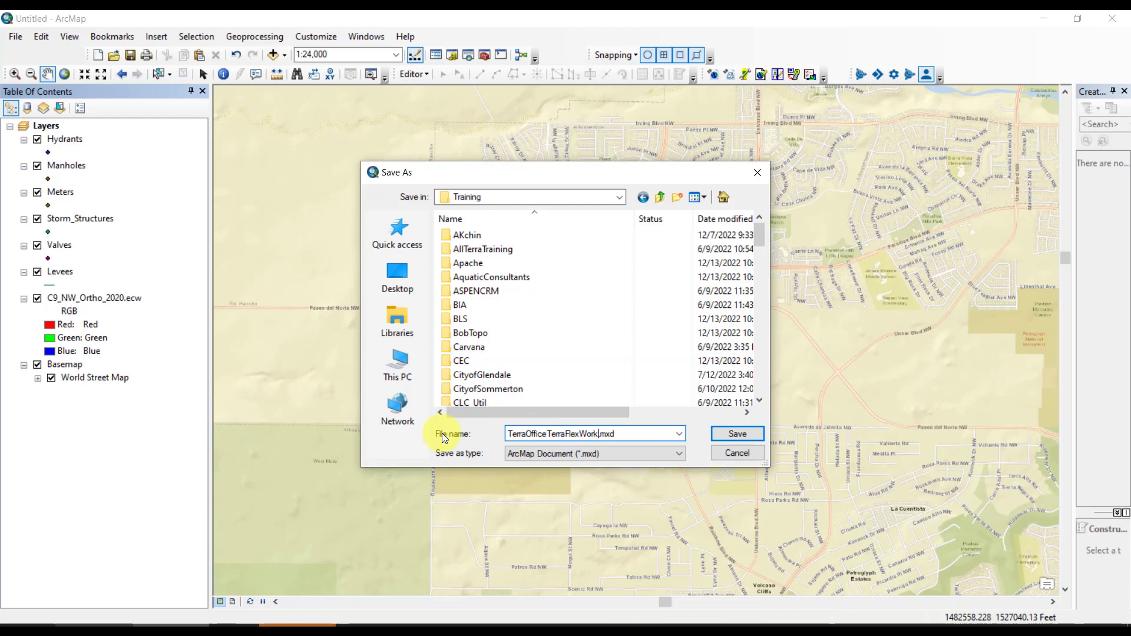
text(flow)
key(Return)
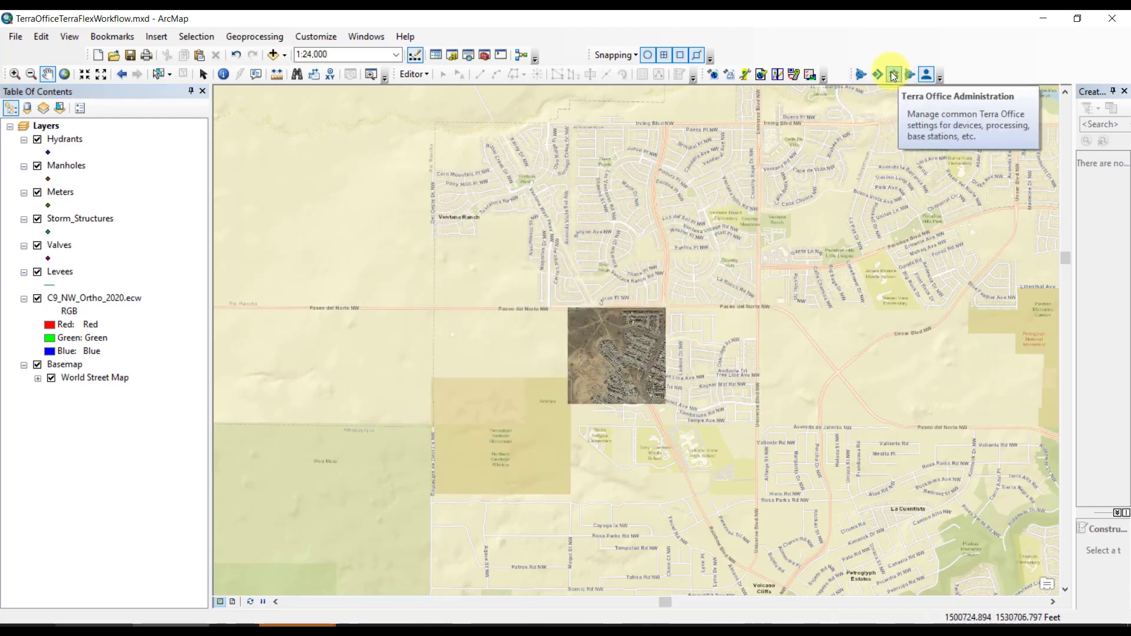
- Start a new TerraFlex Cloud project in Terra Office project management
click(862, 74)
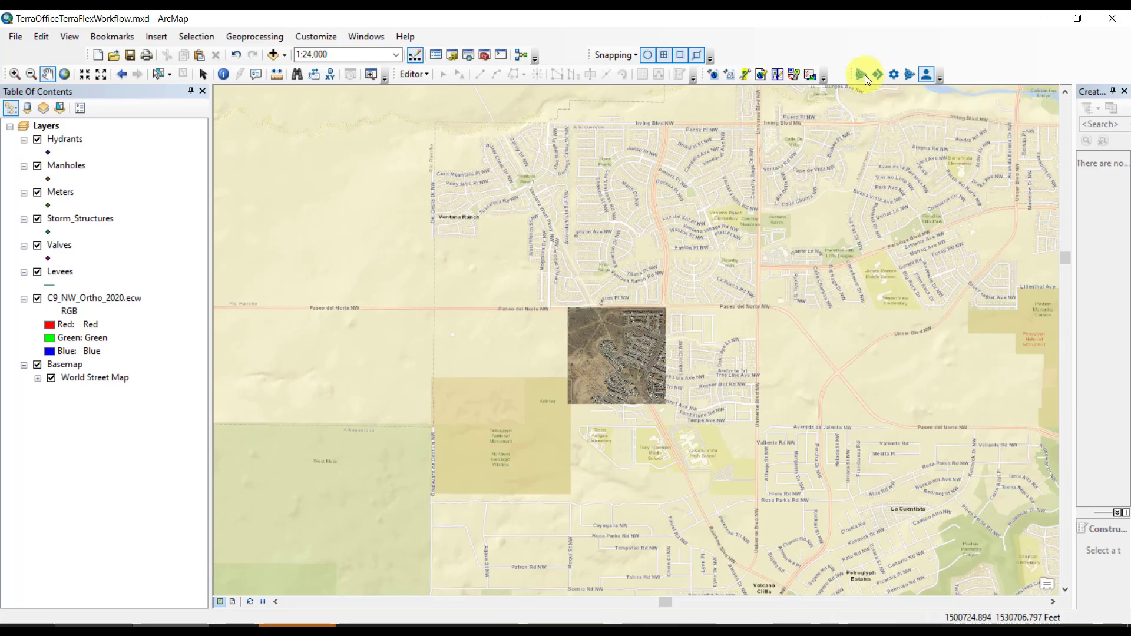
drag(705, 162, 730, 127)
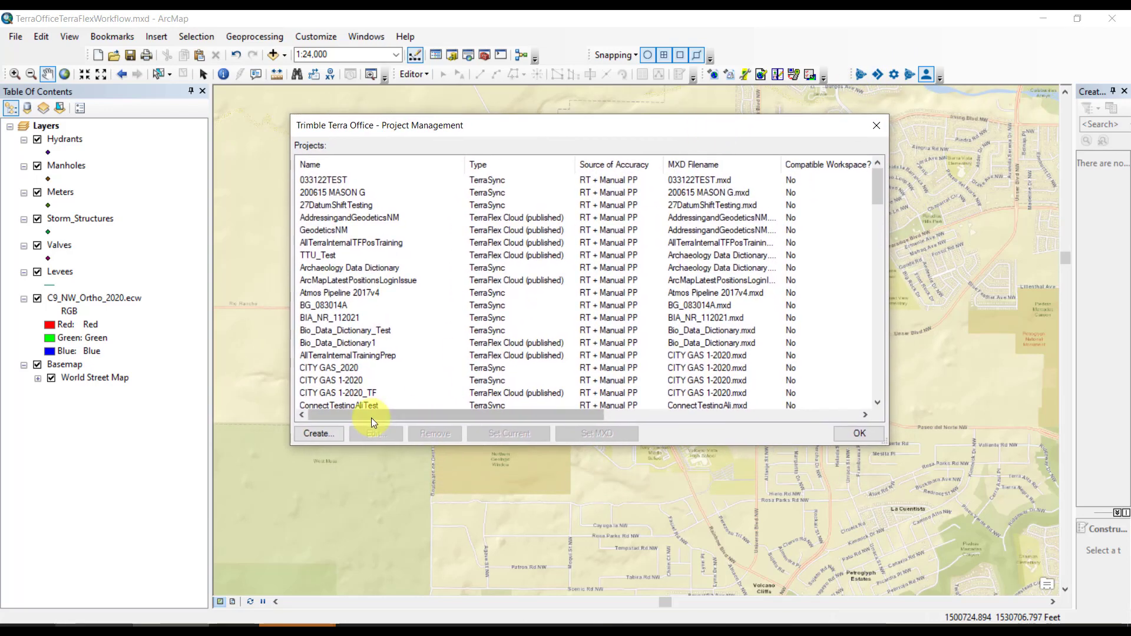
click(327, 437)
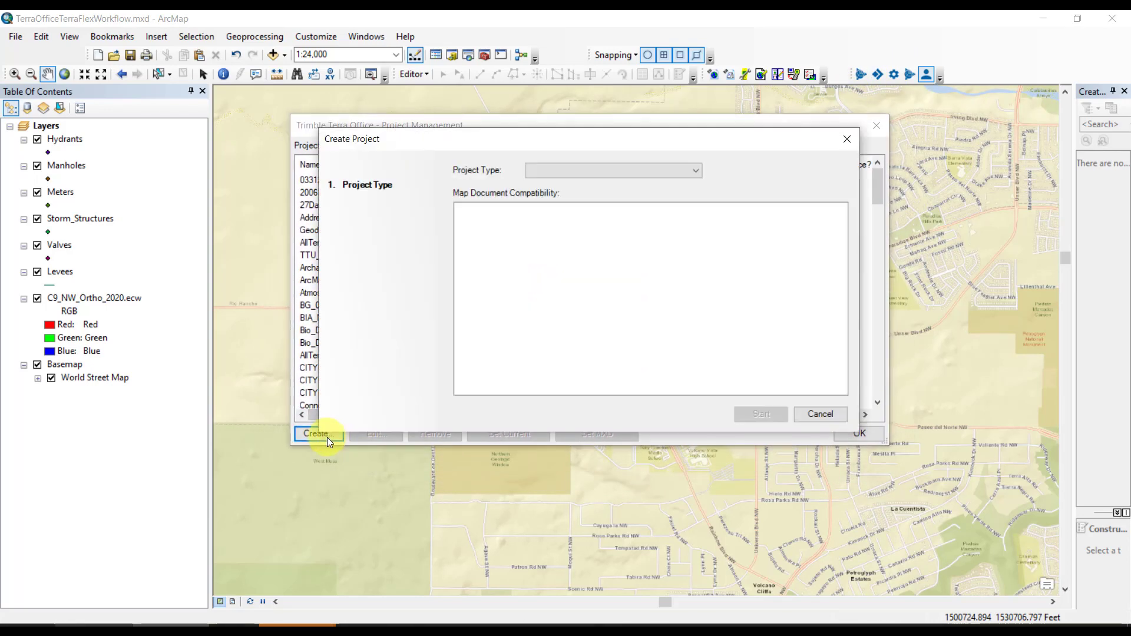
click(694, 171)
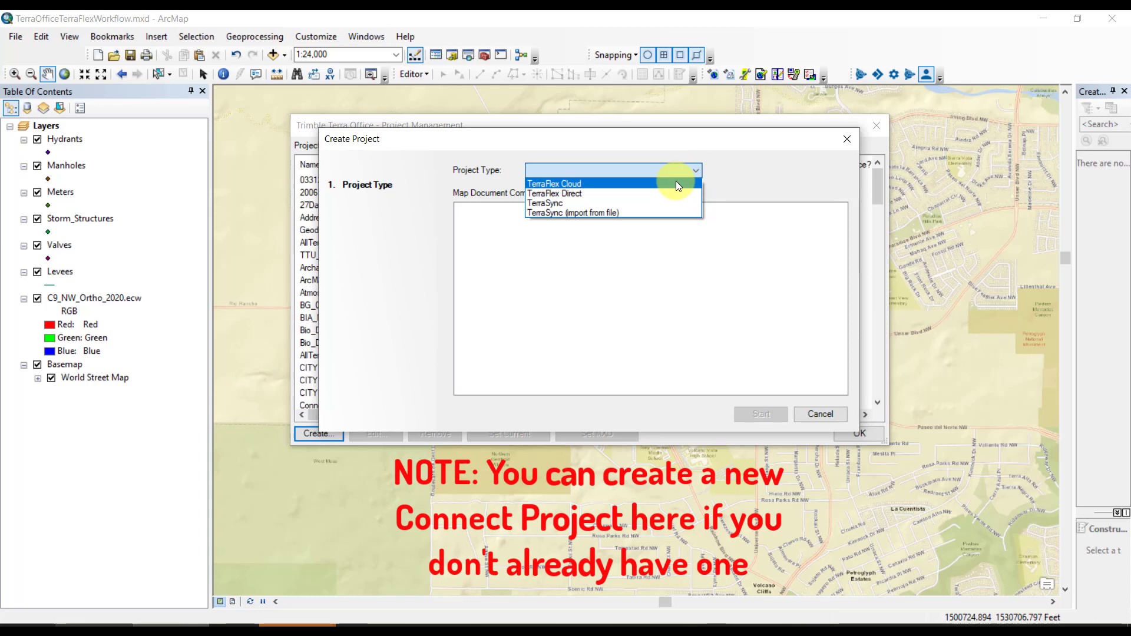
click(677, 183)
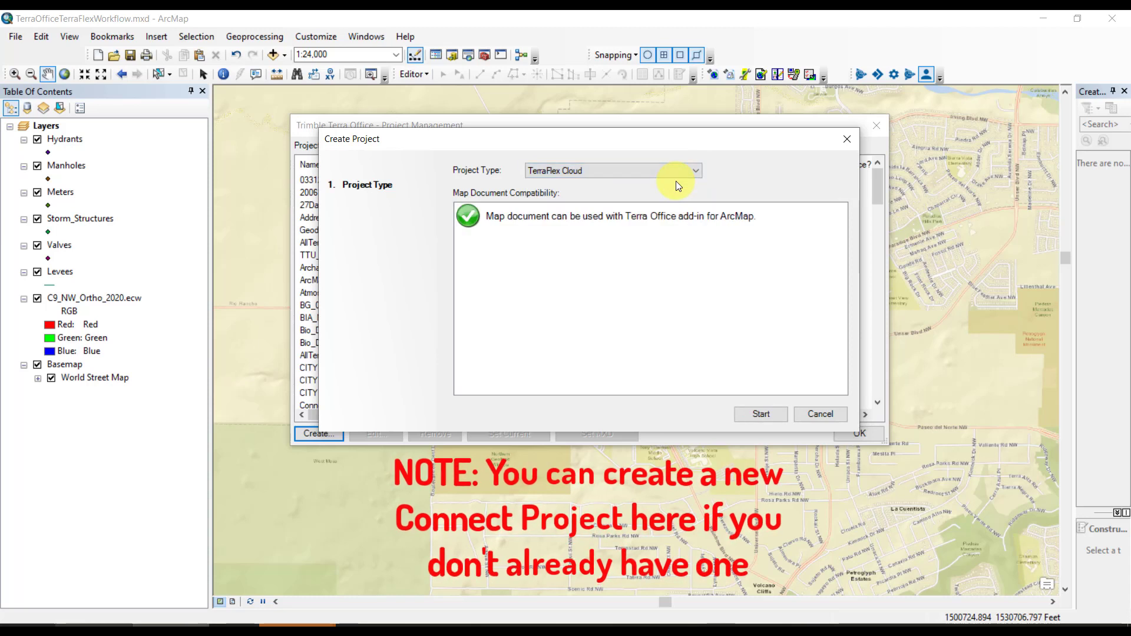
click(760, 415)
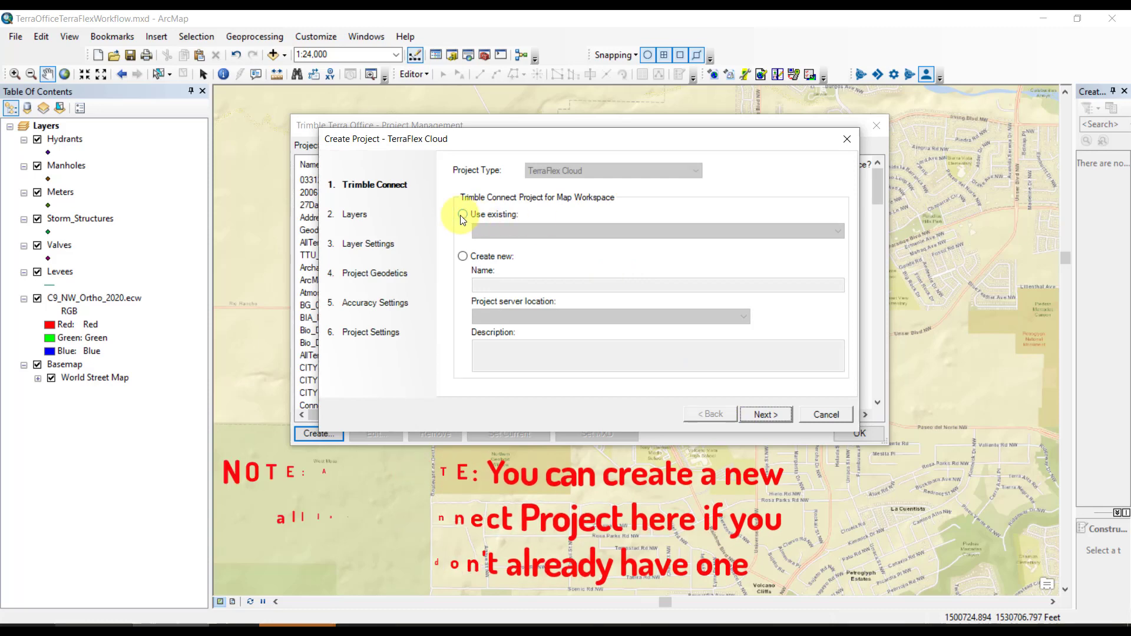
- Use the existing Trimble Connect project Testing ABQ and advance to layer settings
click(501, 213)
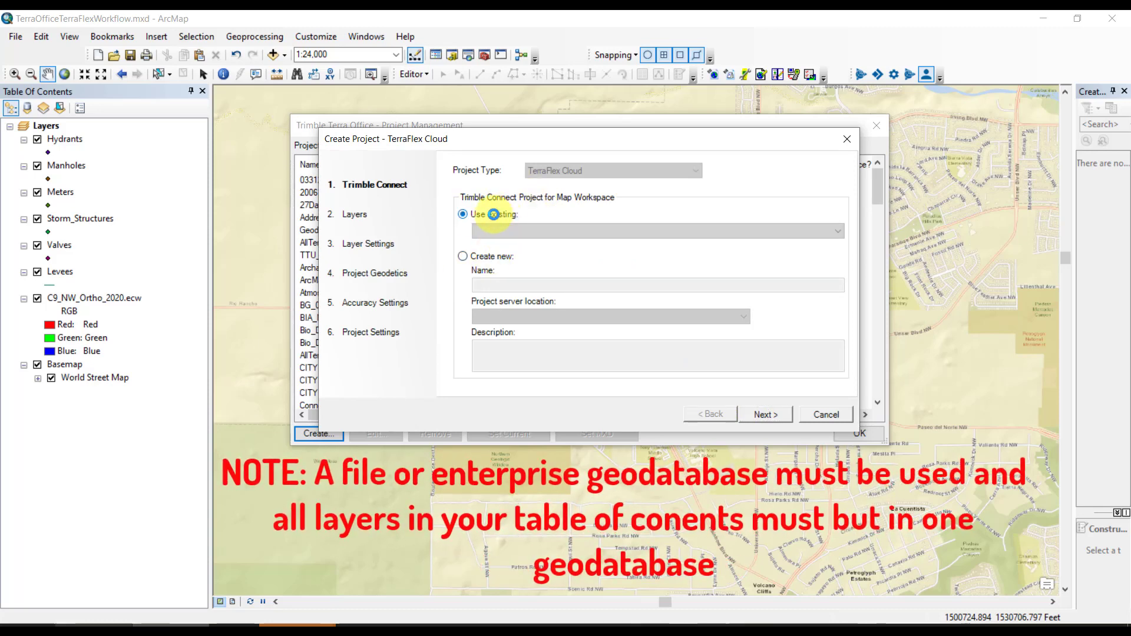
click(636, 231)
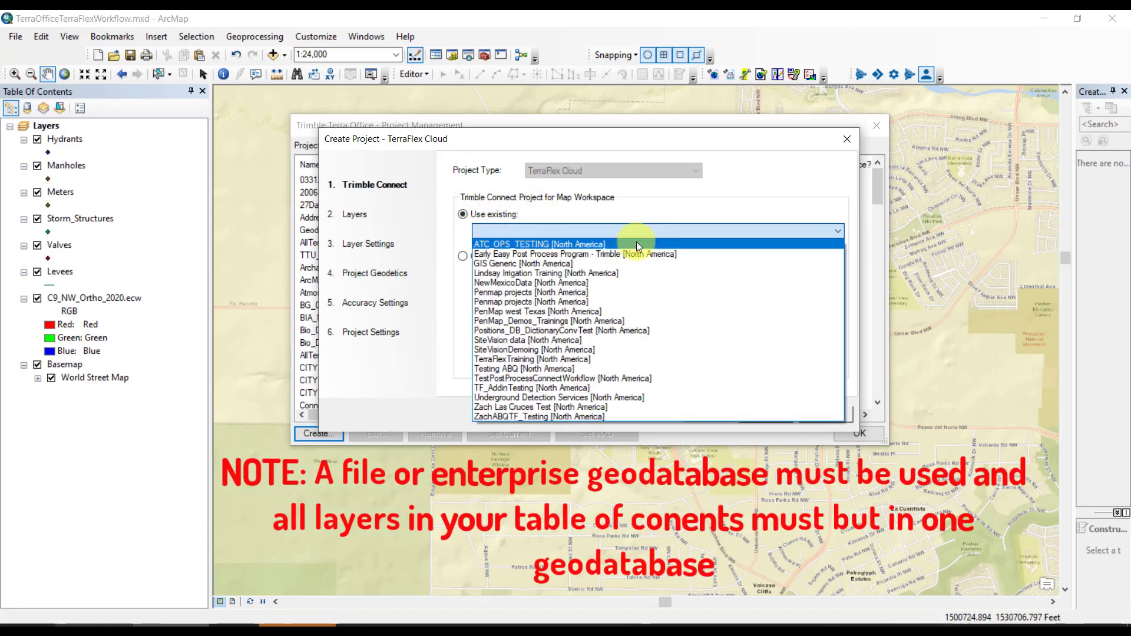
click(627, 369)
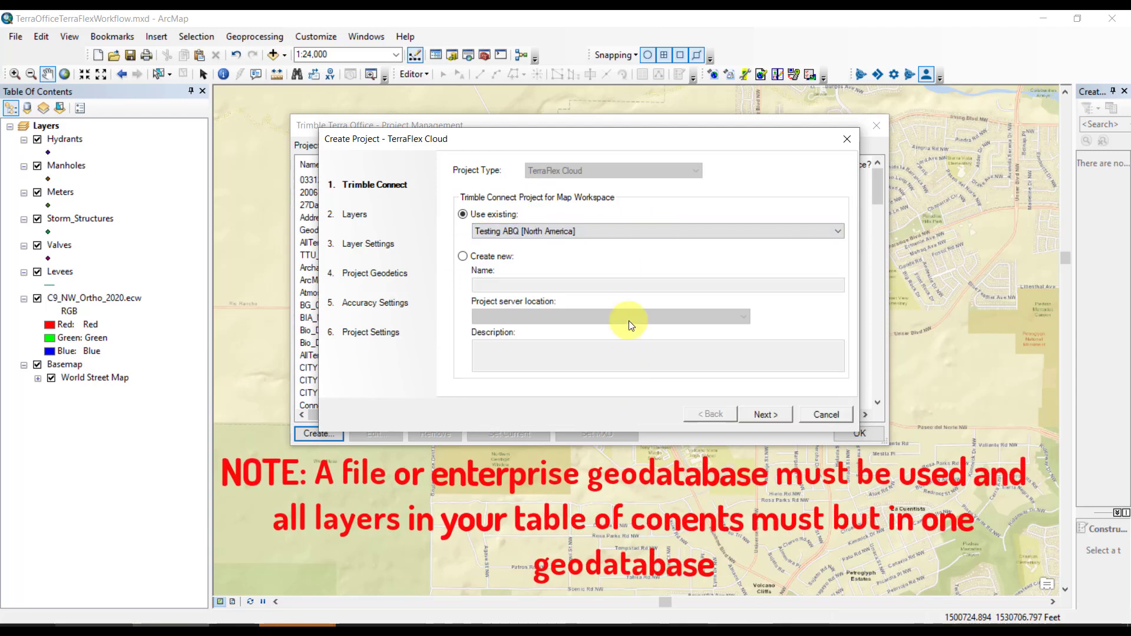
click(764, 415)
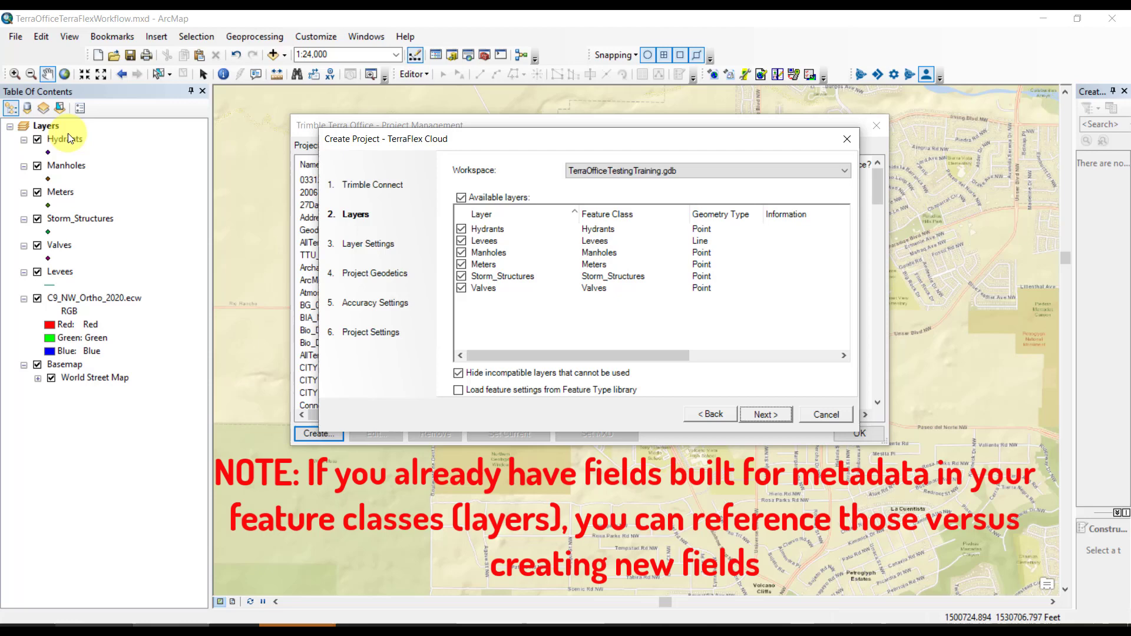
click(764, 415)
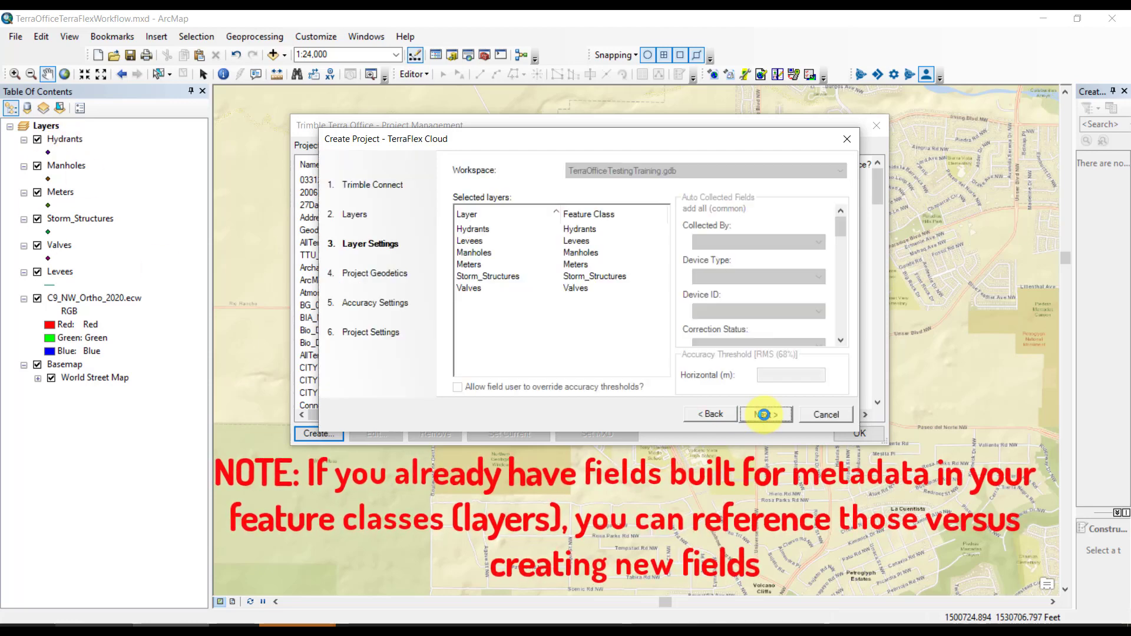
- For Hydrants, add all common fields and store X/Y in new XCurrentMapCS and YCurrentMapCS
click(596, 230)
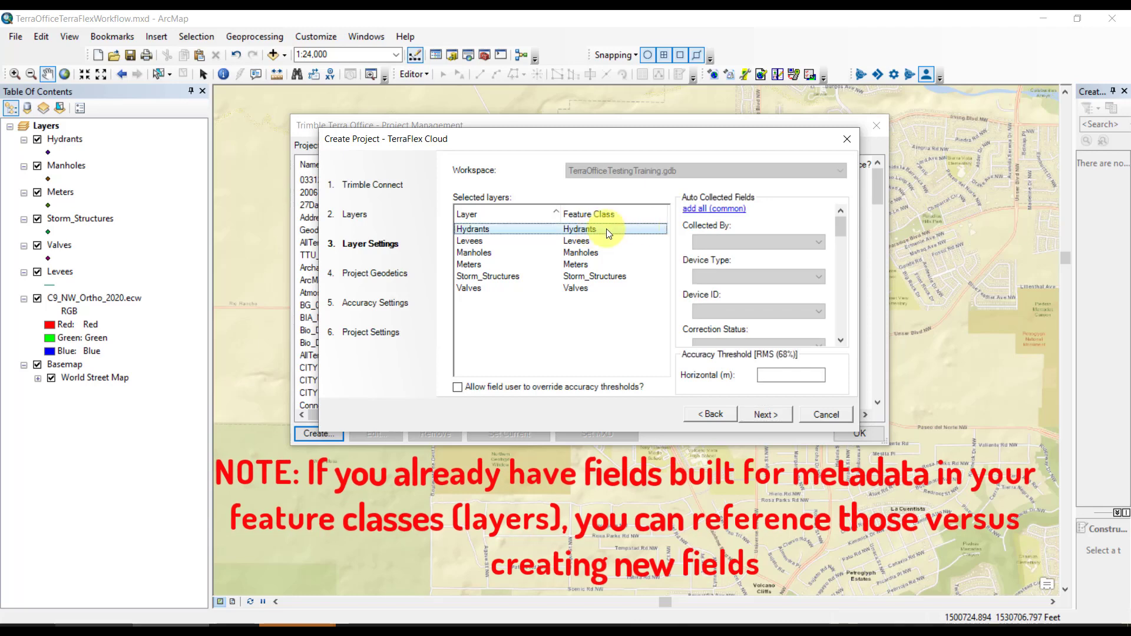
click(700, 211)
drag(840, 224, 839, 341)
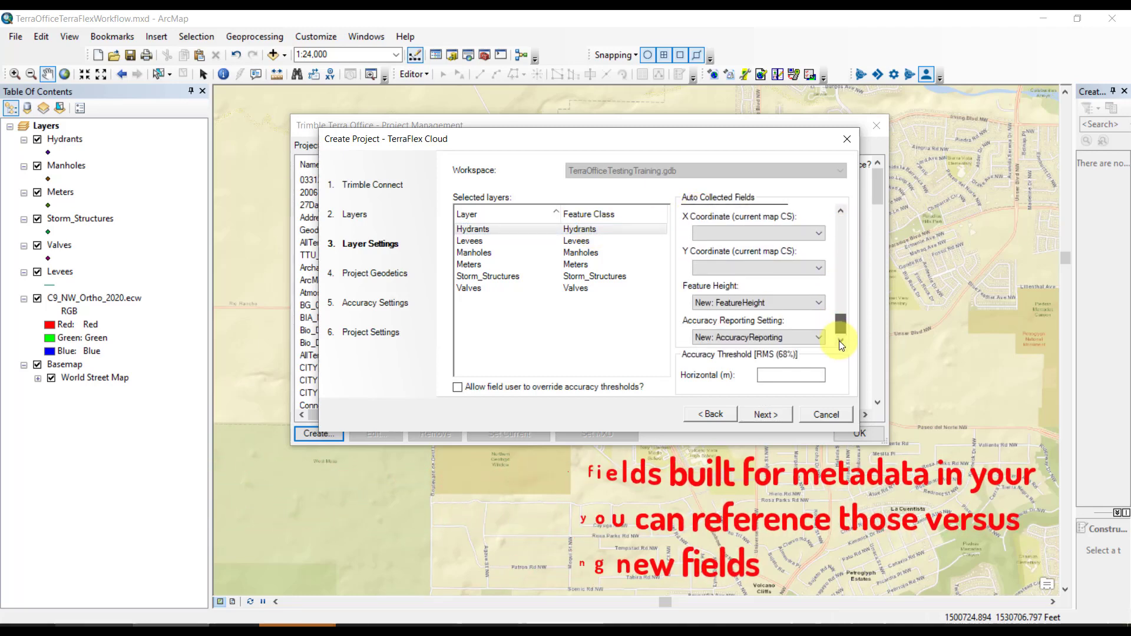
click(818, 234)
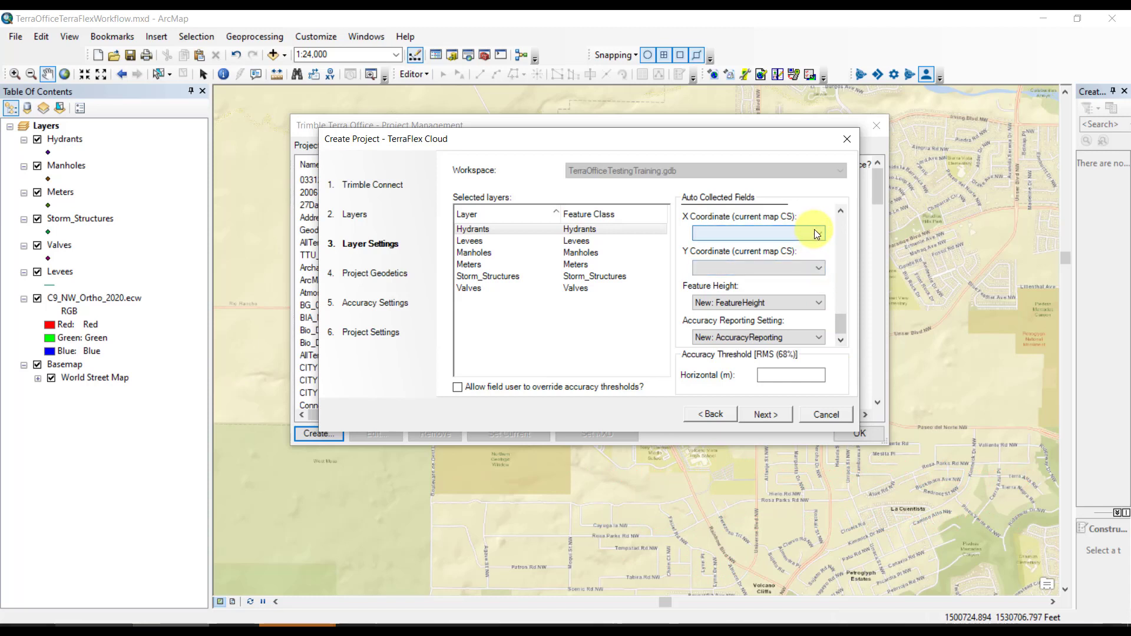
click(805, 256)
click(818, 268)
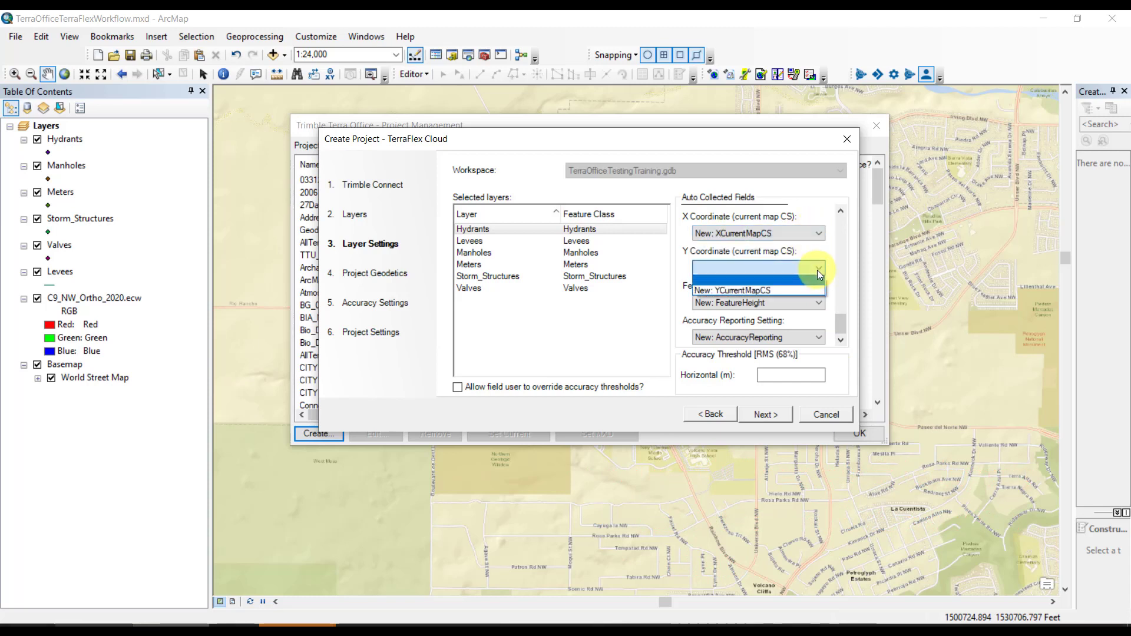
click(812, 291)
- Add all common fields for Levees and map Manholes X/Y to new XCurrentMapCS/YCurrentMapCS
click(572, 241)
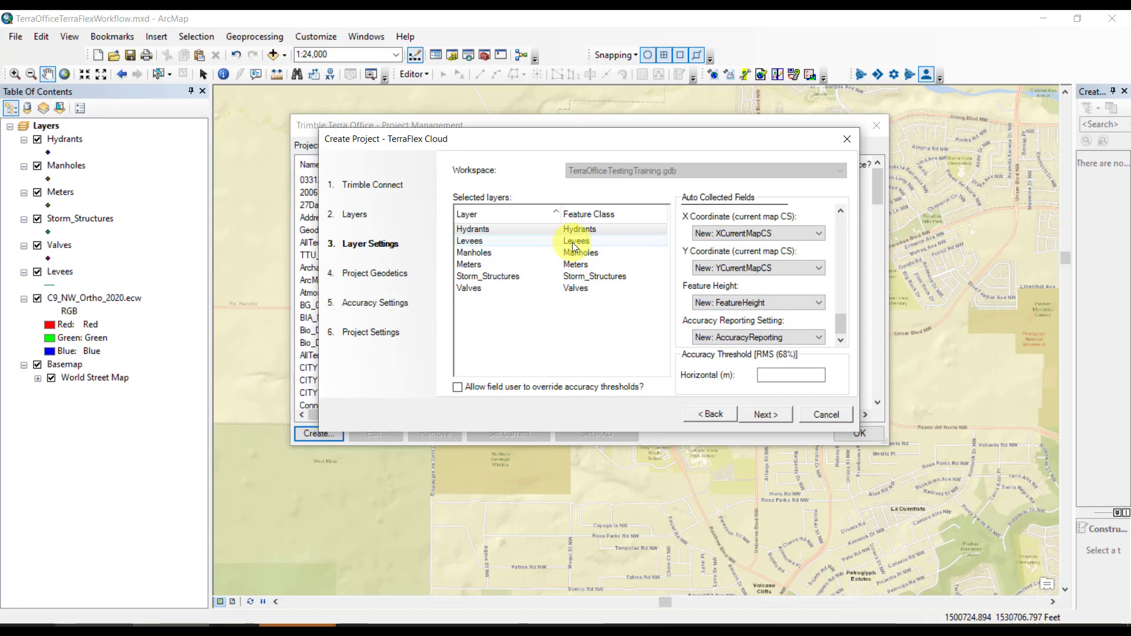
mouse_move(842, 323)
mouse_down()
mouse_move(838, 214)
mouse_move(838, 302)
mouse_move(825, 316)
mouse_move(836, 337)
mouse_move(840, 211)
mouse_move(844, 343)
mouse_move(843, 215)
mouse_move(840, 321)
mouse_move(831, 305)
mouse_up()
click(713, 211)
click(511, 253)
click(818, 286)
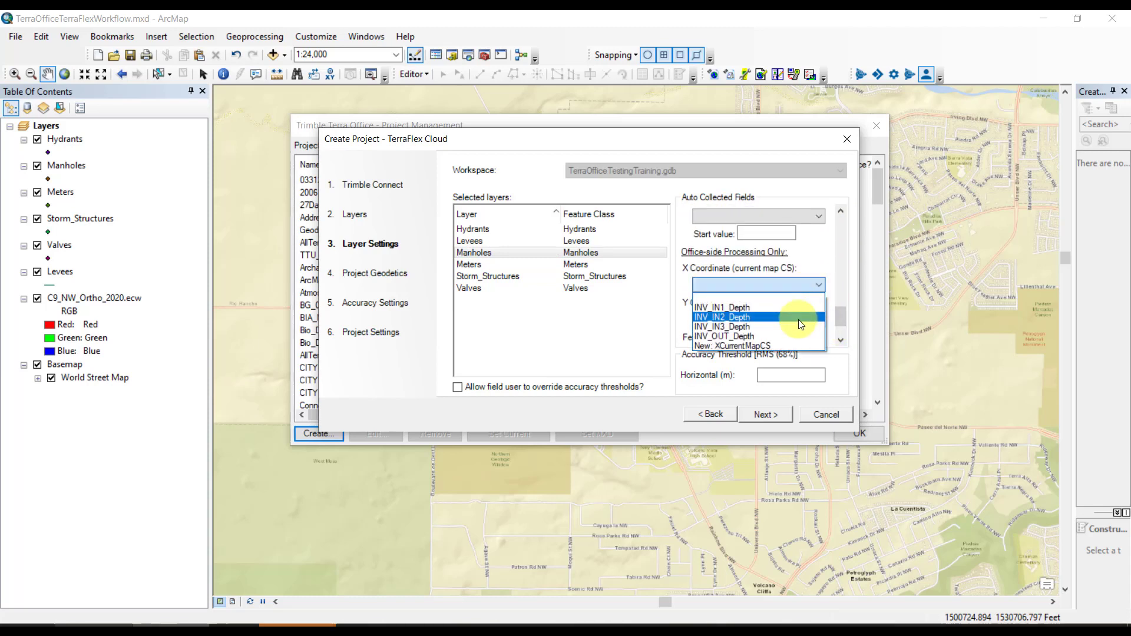
click(797, 341)
click(819, 319)
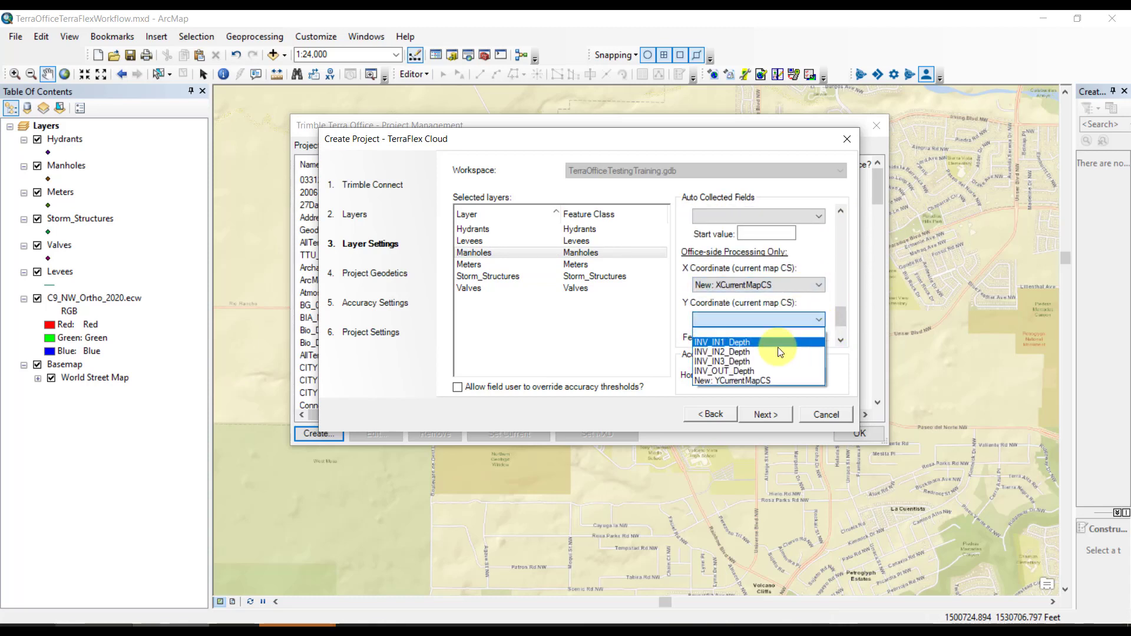
click(777, 380)
- Set Meters Y to YCurrentMapCS; give Storm_Structures common fields and XCurrentMapCS/YCurrentMapCS
click(565, 268)
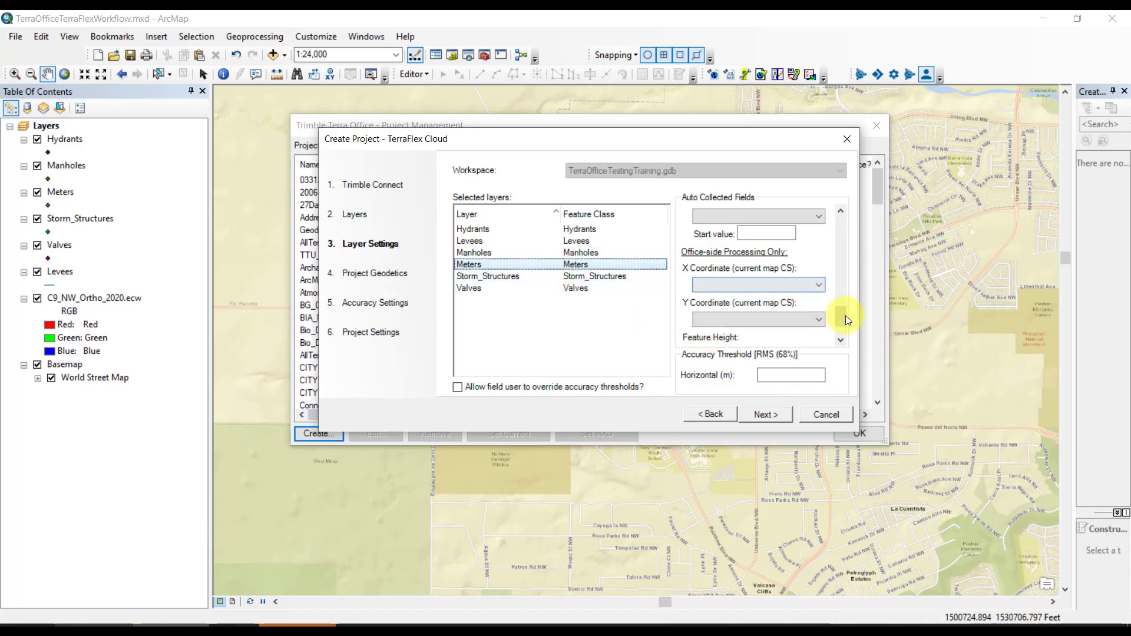
mouse_move(844, 316)
mouse_down()
mouse_move(845, 215)
mouse_move(837, 320)
mouse_up()
click(813, 294)
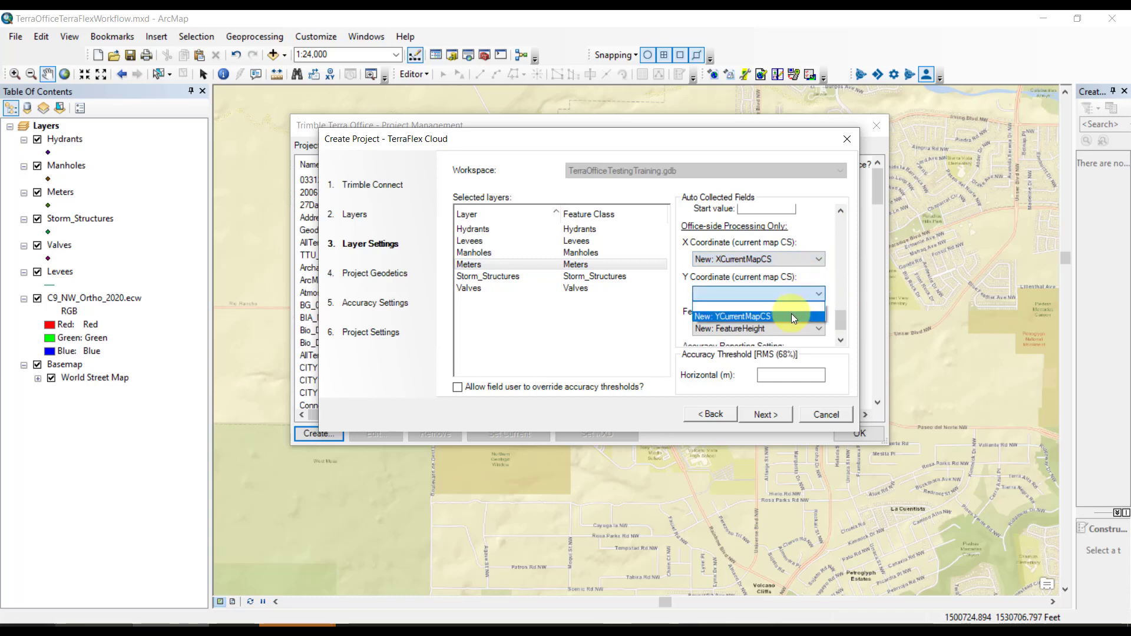
click(791, 313)
click(607, 277)
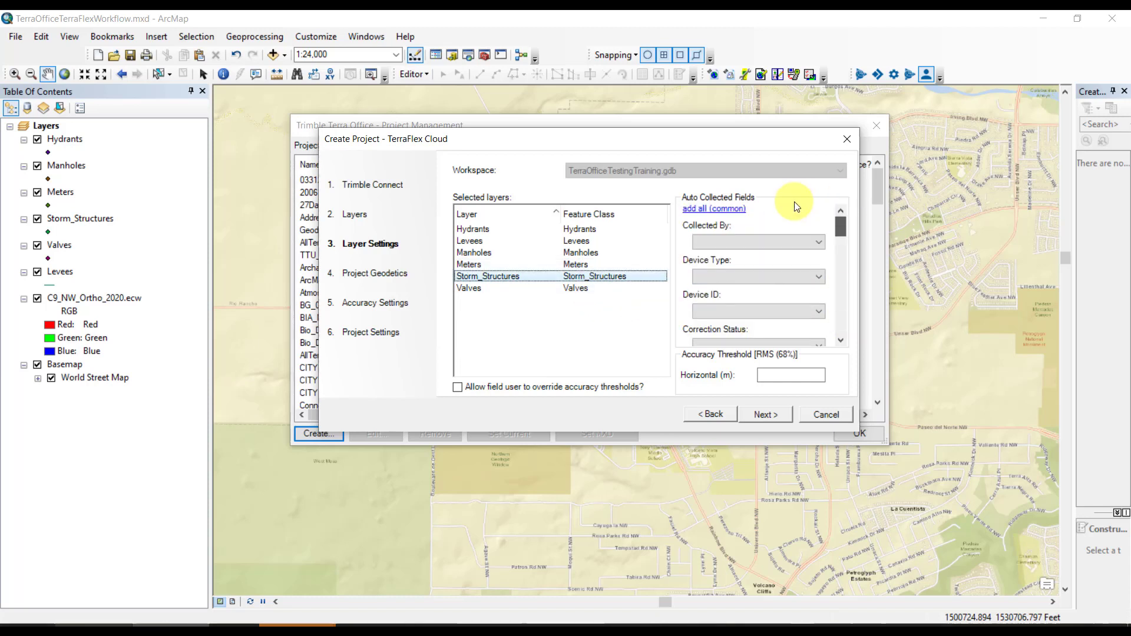
click(715, 209)
drag(840, 227, 840, 320)
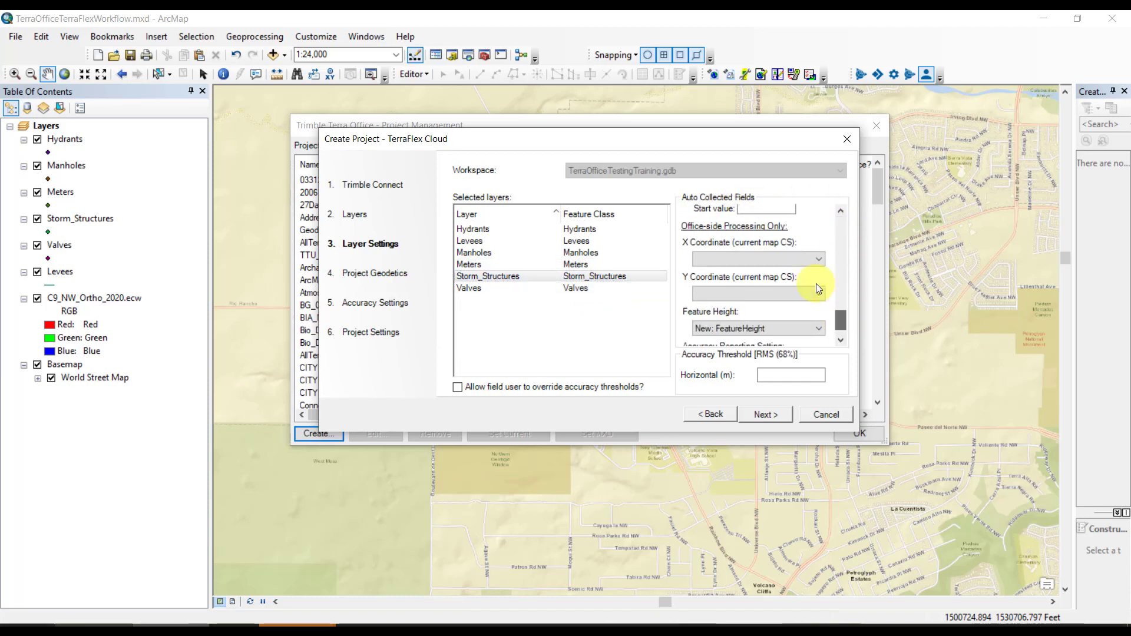
click(816, 260)
click(801, 315)
click(804, 293)
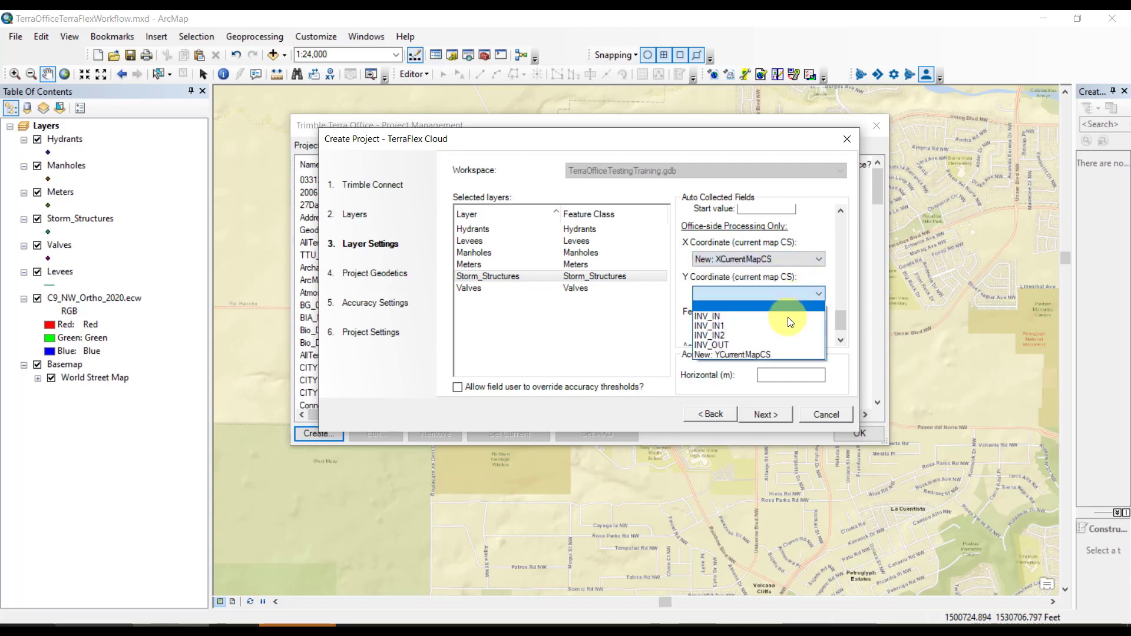
click(796, 353)
- For Valves, add all common fields and store X/Y in XCurrentMapCS and YCurrentMapCS
click(595, 289)
drag(841, 318, 769, 218)
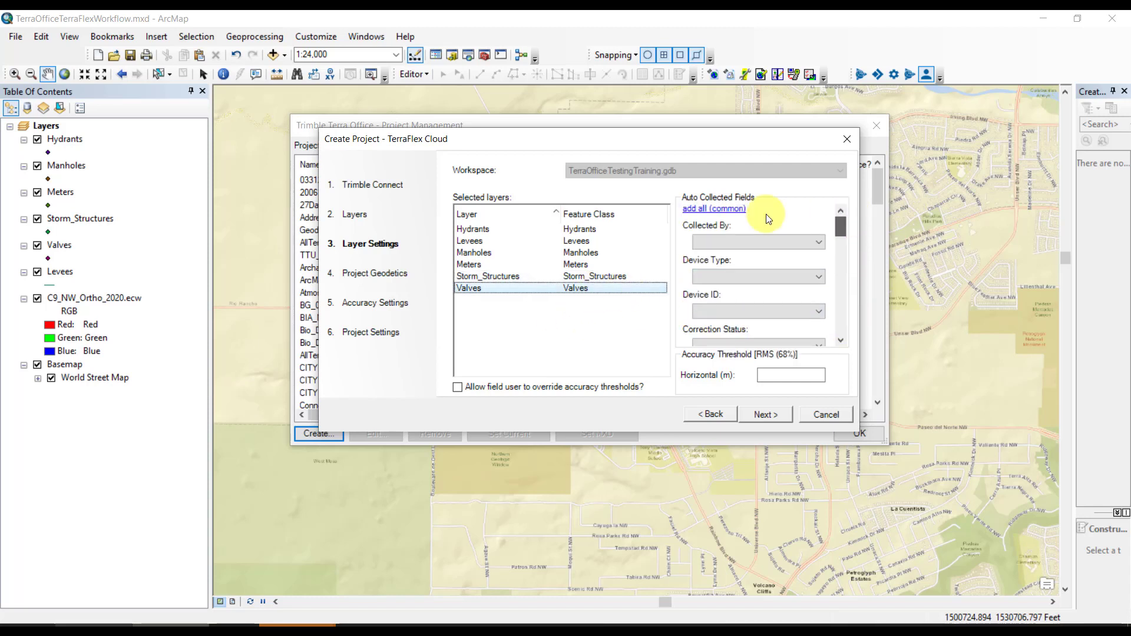
click(731, 209)
drag(841, 229, 842, 328)
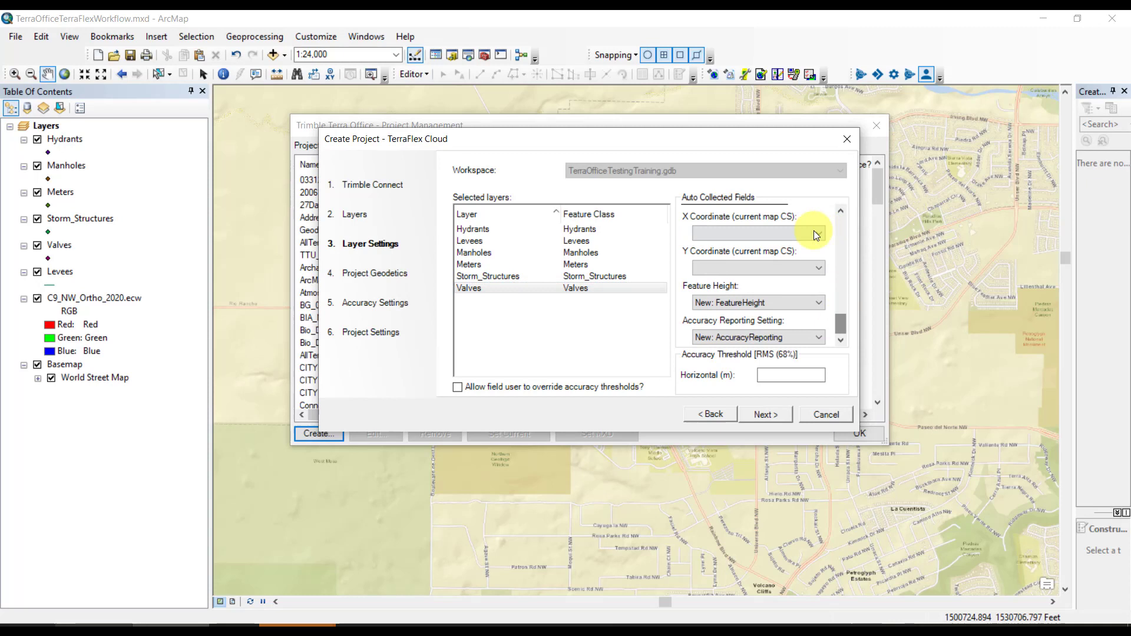
click(816, 235)
click(788, 251)
click(810, 268)
click(785, 287)
click(567, 287)
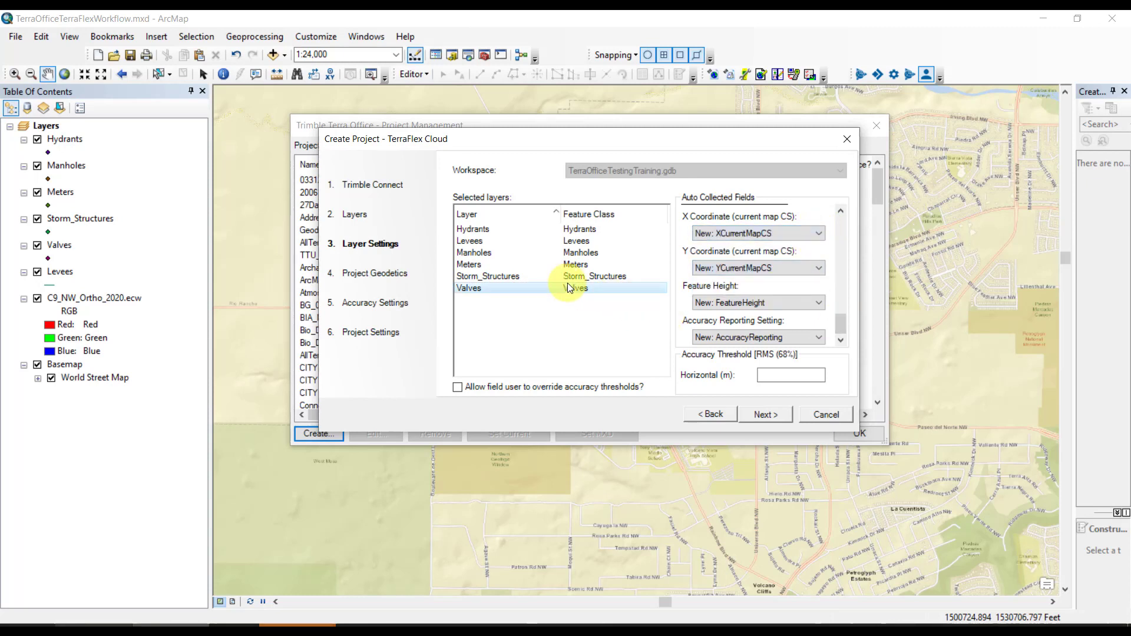
- Enter horizontal thresholds of .25 m for Valves, .5 m for Storm_Structures and .25 m for Meters
click(771, 377)
text(.)
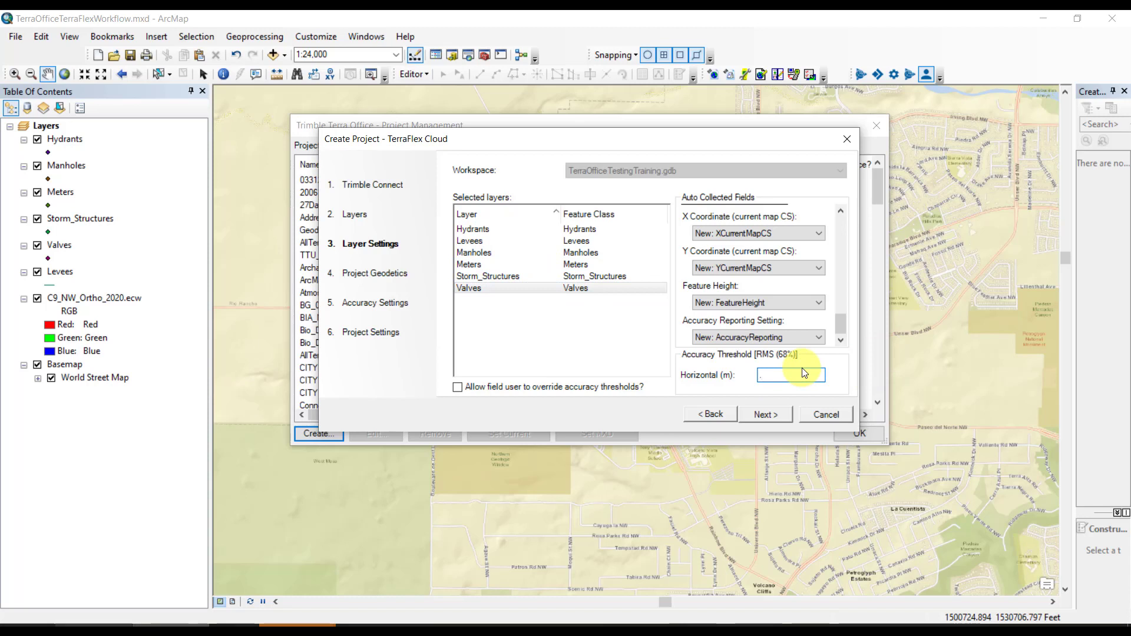
text(25)
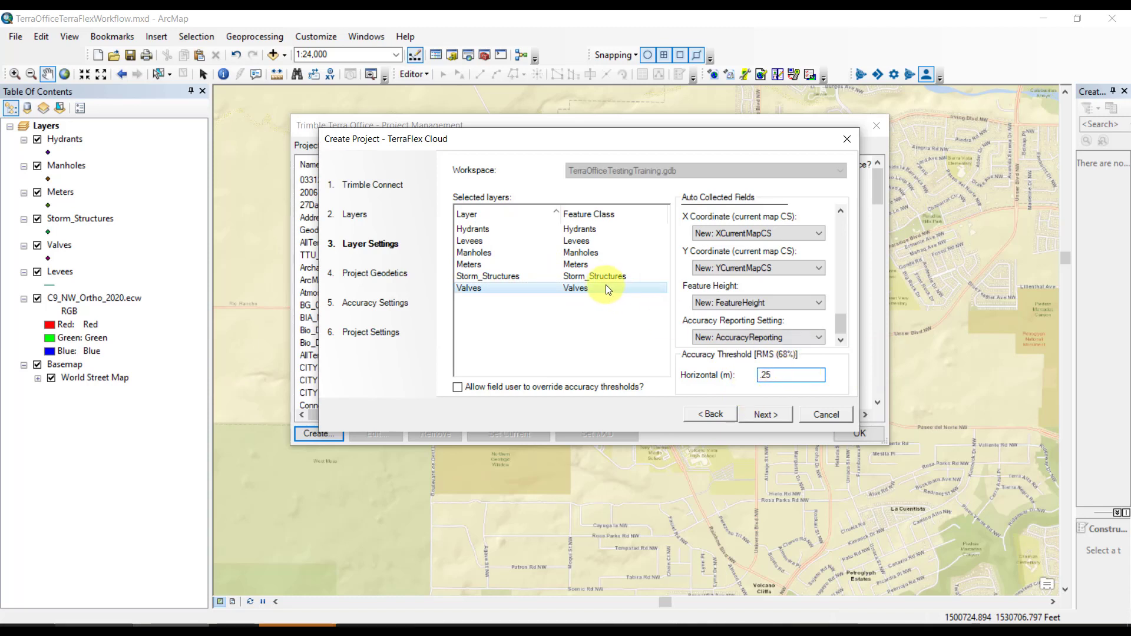
click(526, 277)
click(804, 376)
text(.5)
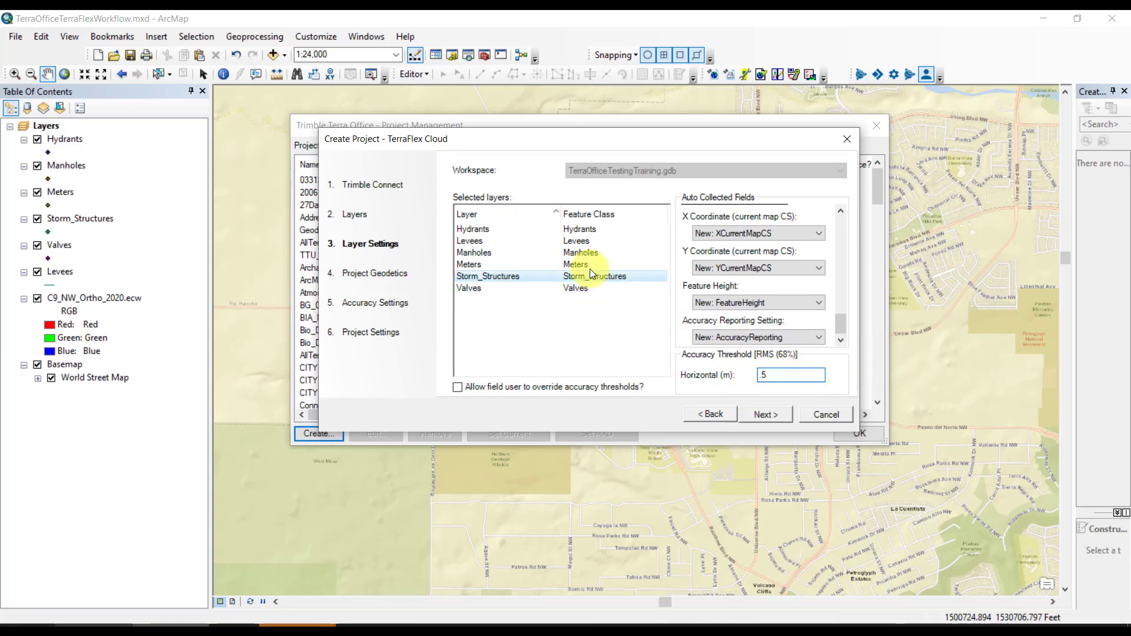
click(589, 265)
click(790, 376)
text(.25)
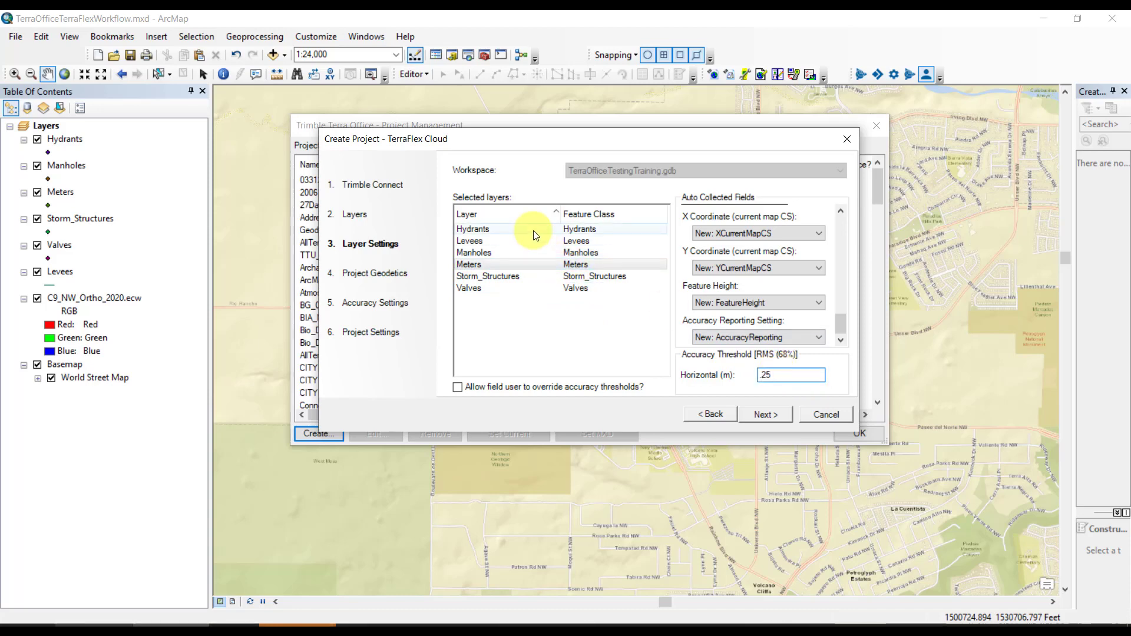
- Enter .25 m for Manholes and allow field users to override accuracy thresholds
click(549, 252)
text(.25)
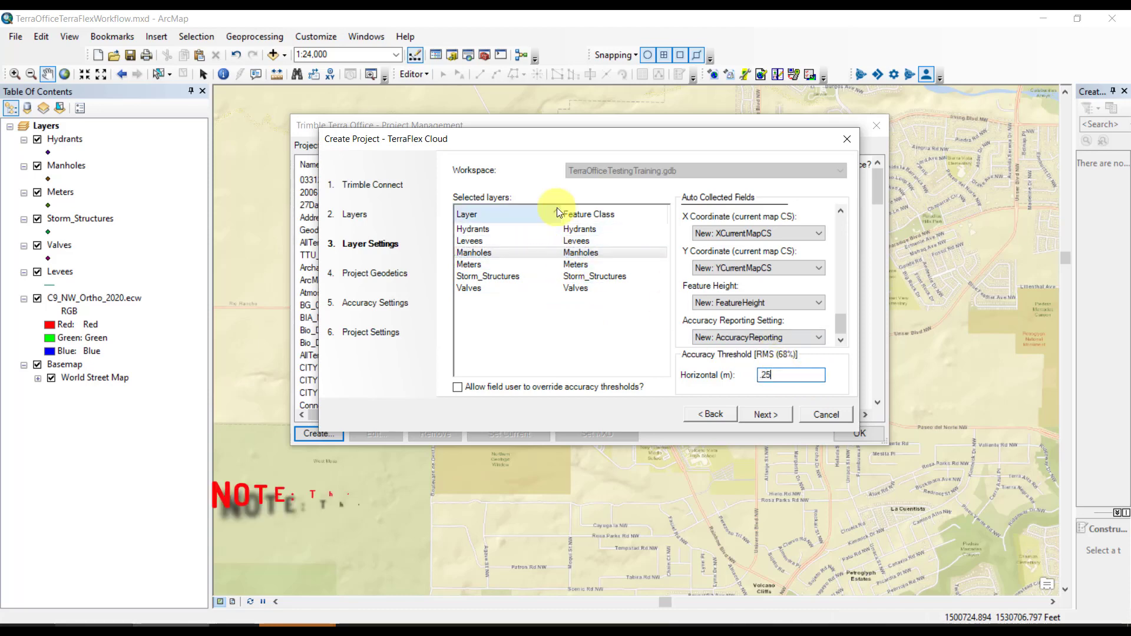
click(586, 230)
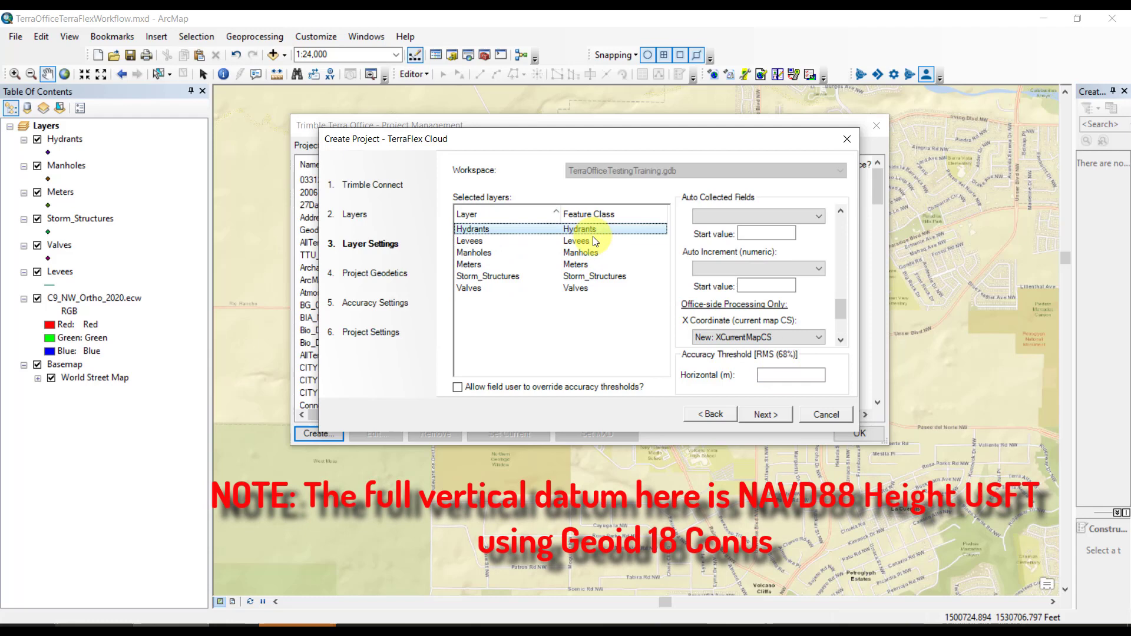
click(594, 240)
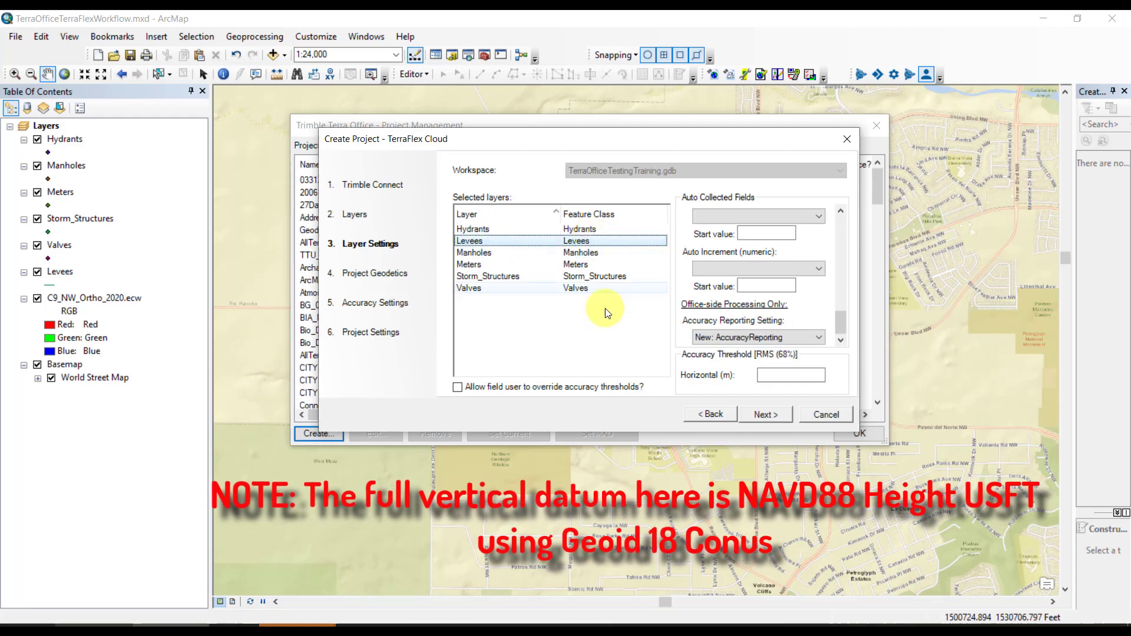
click(456, 389)
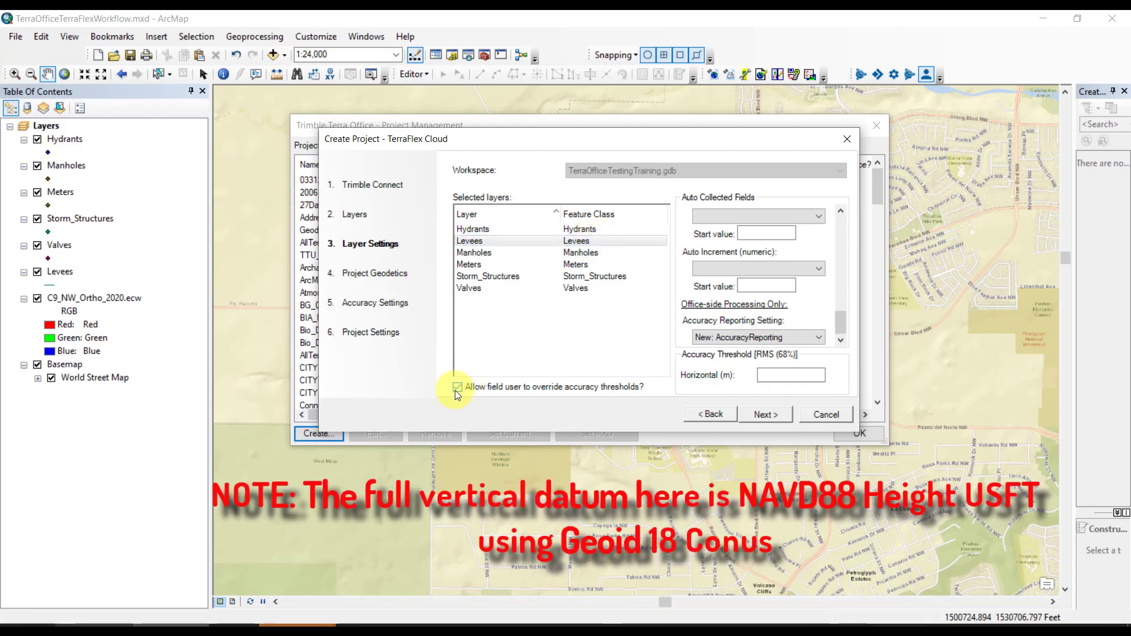
- On Project Geodetics, keep the Minimize Transformations workflow with GEOID18 (Conus) heights
click(771, 416)
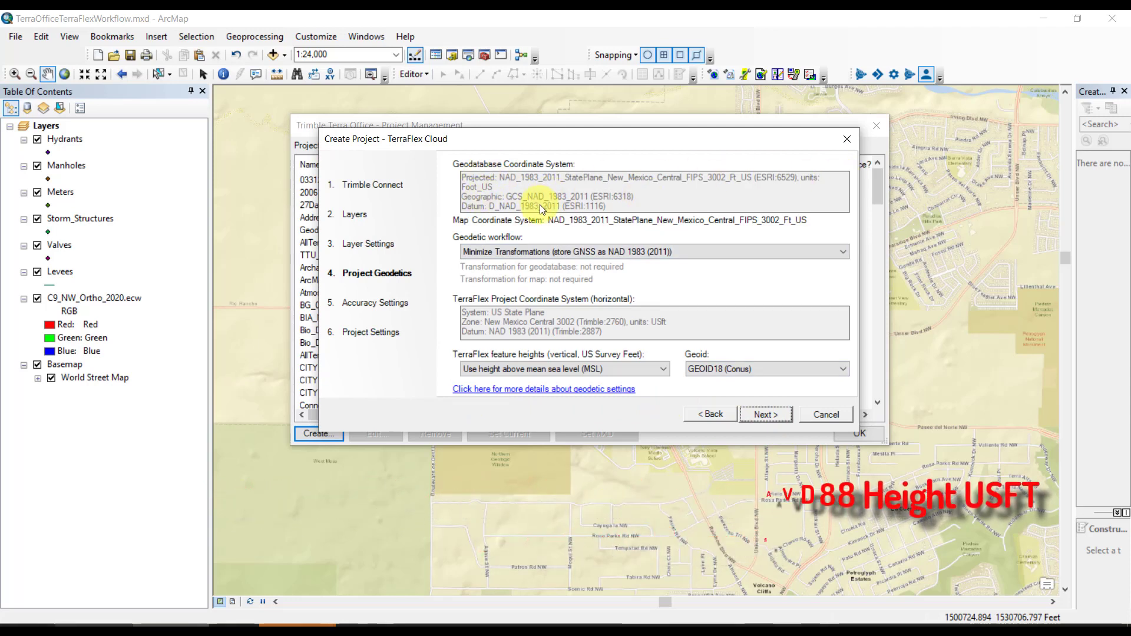
click(554, 253)
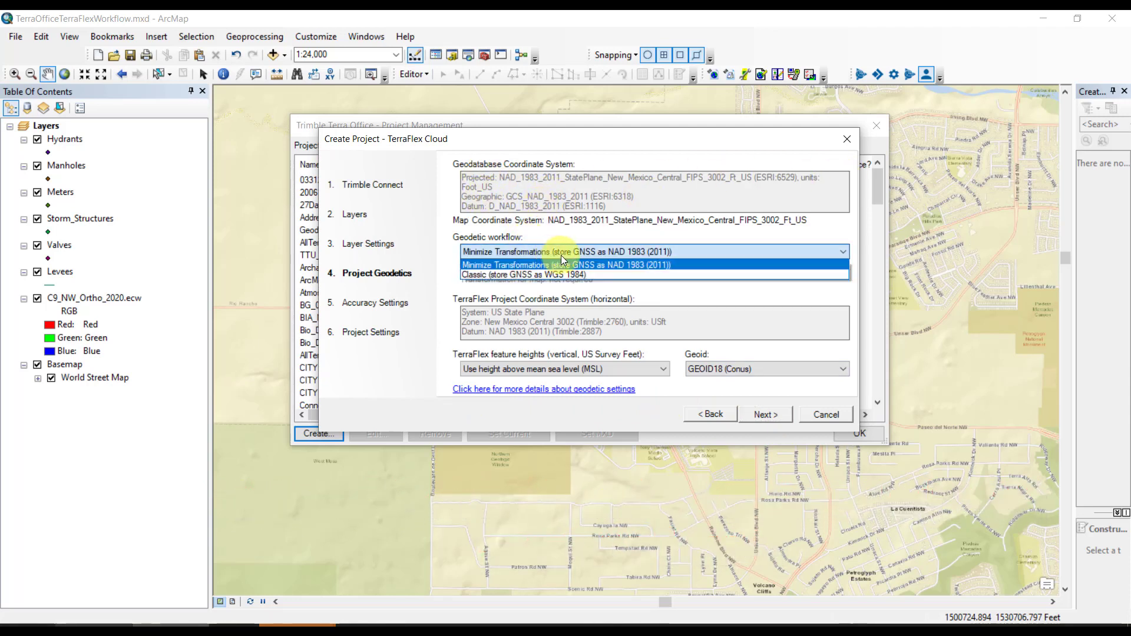
click(594, 265)
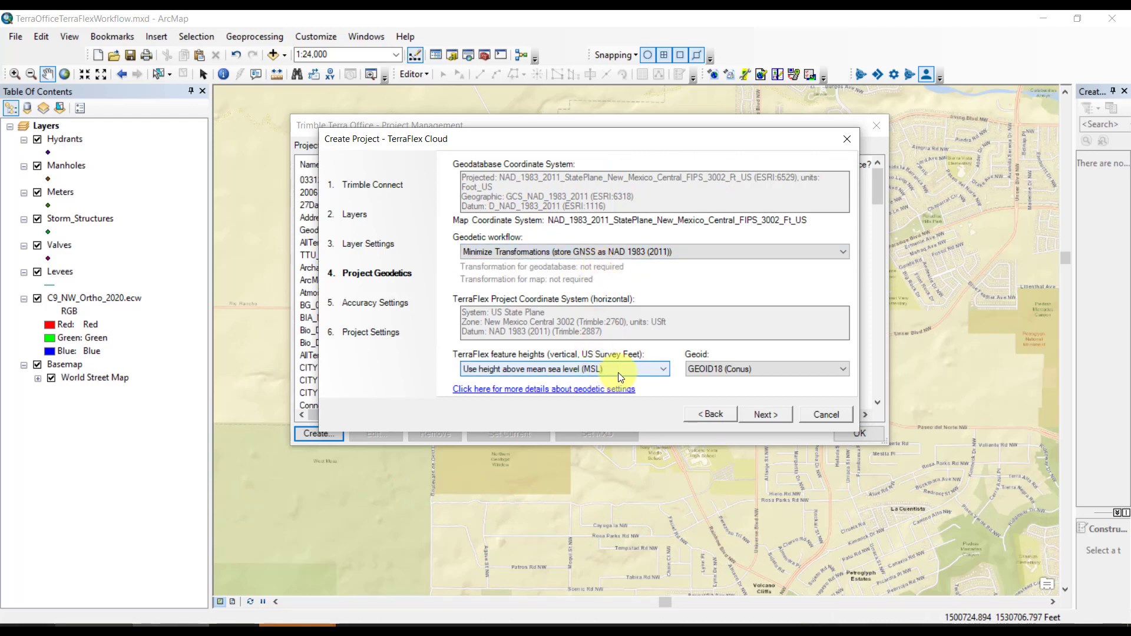
click(773, 418)
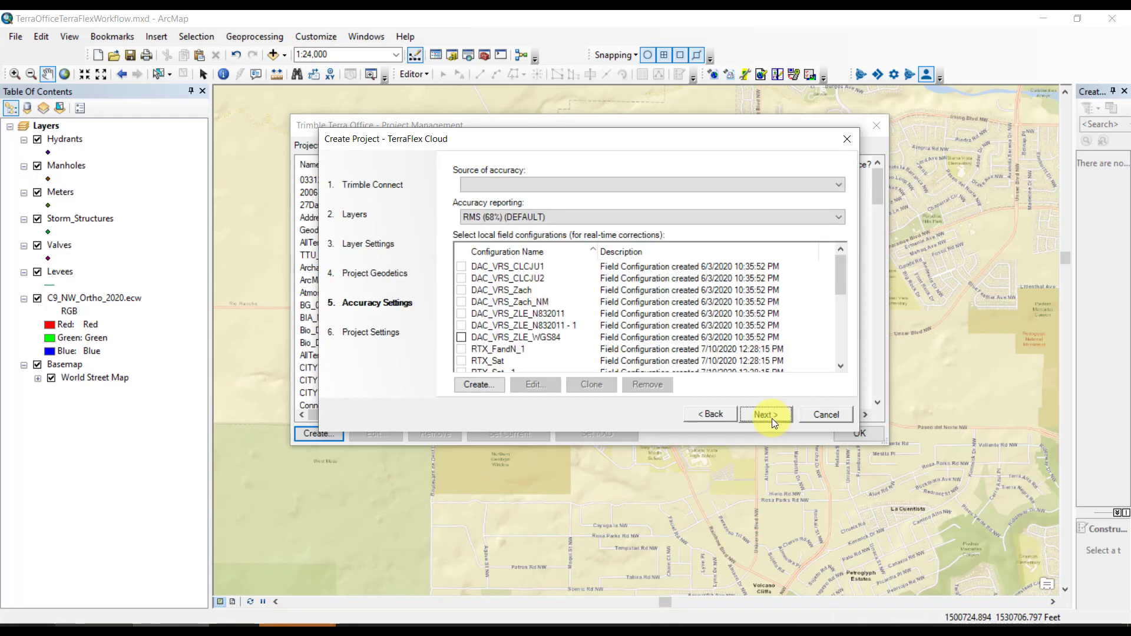
- Set Source of accuracy to Best of Real-time Corrections + Automatic Post-processing in the TerraFlex Cloud
click(769, 188)
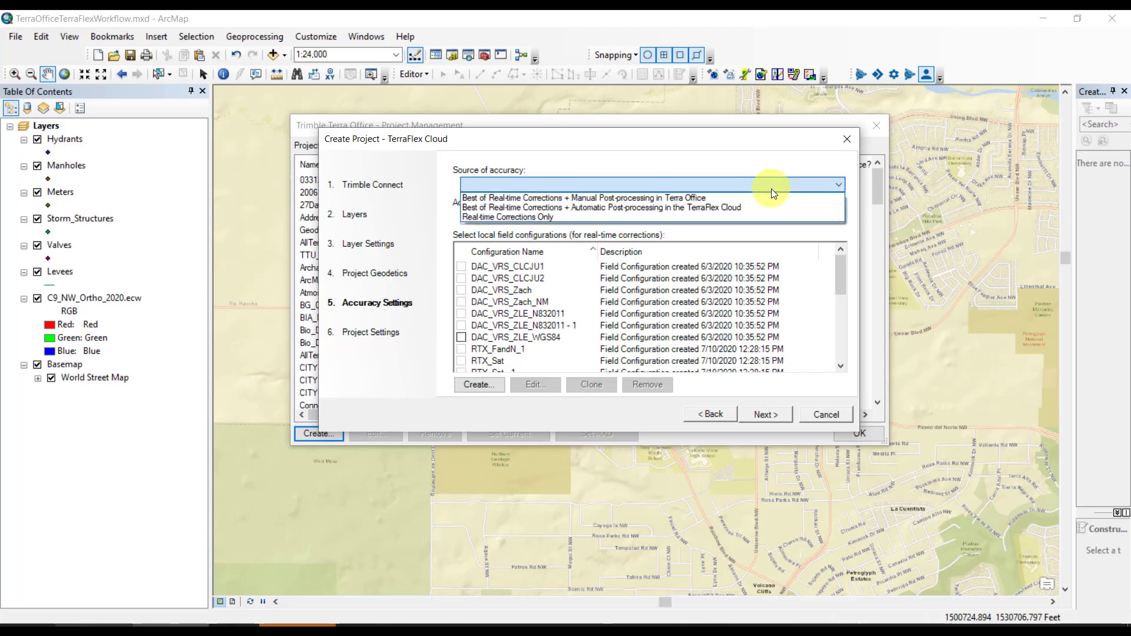
click(700, 207)
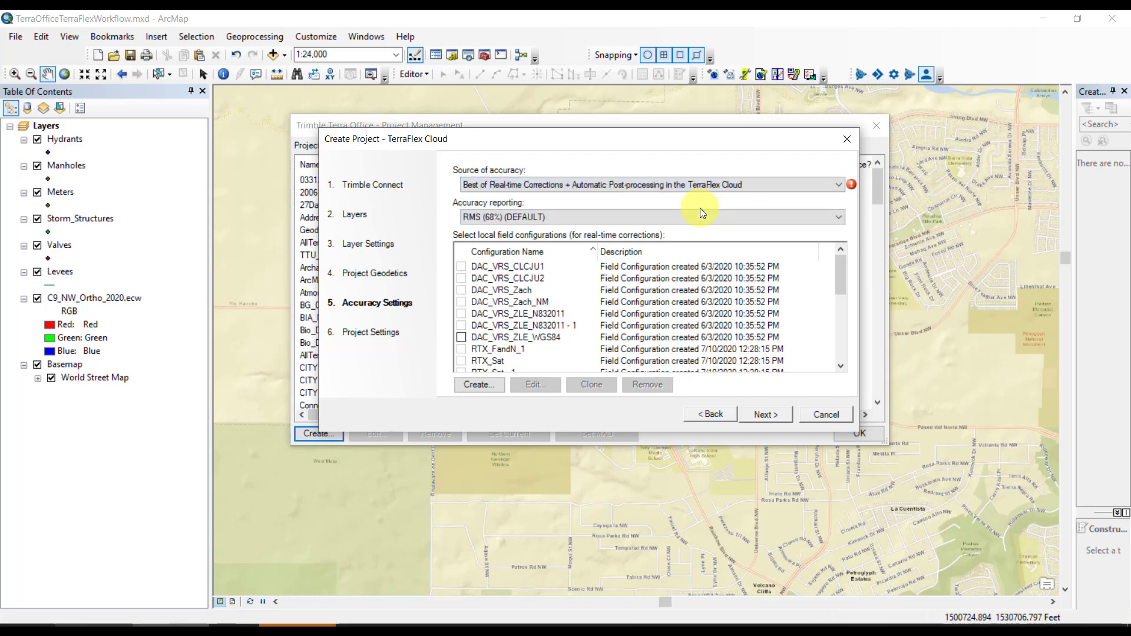
mouse_move(852, 185)
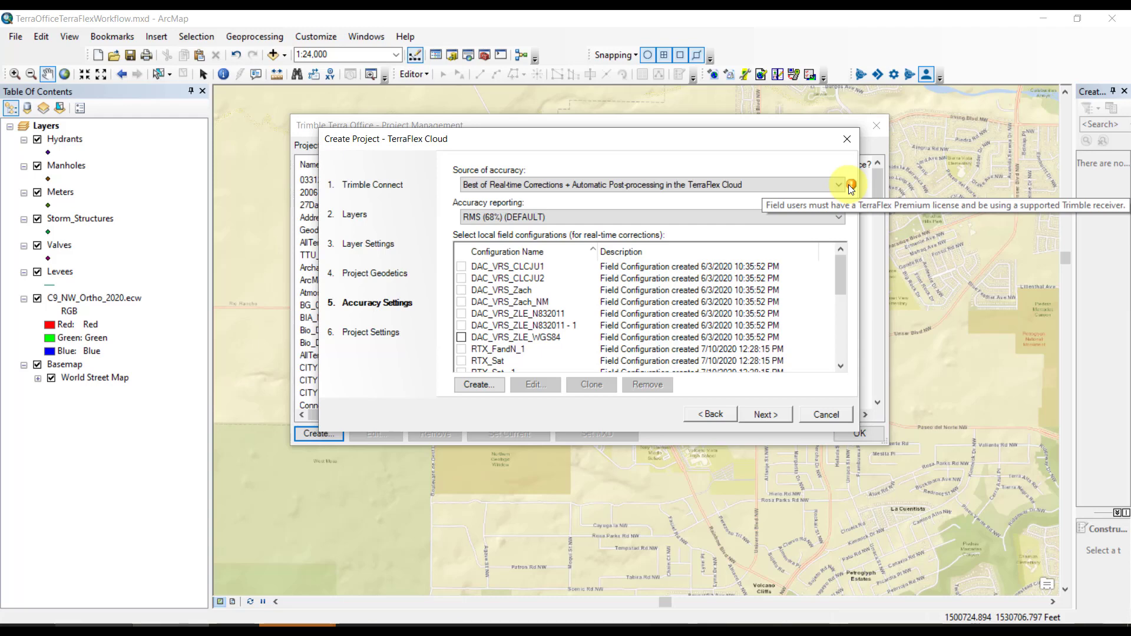
drag(841, 274, 844, 352)
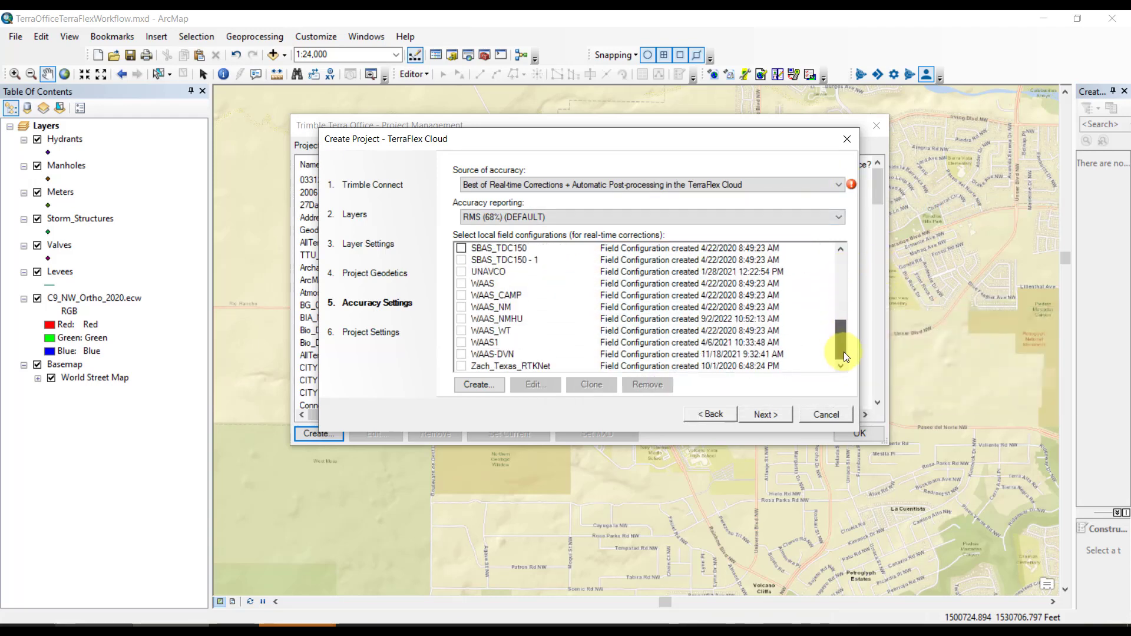
scroll(848, 330, up, 5)
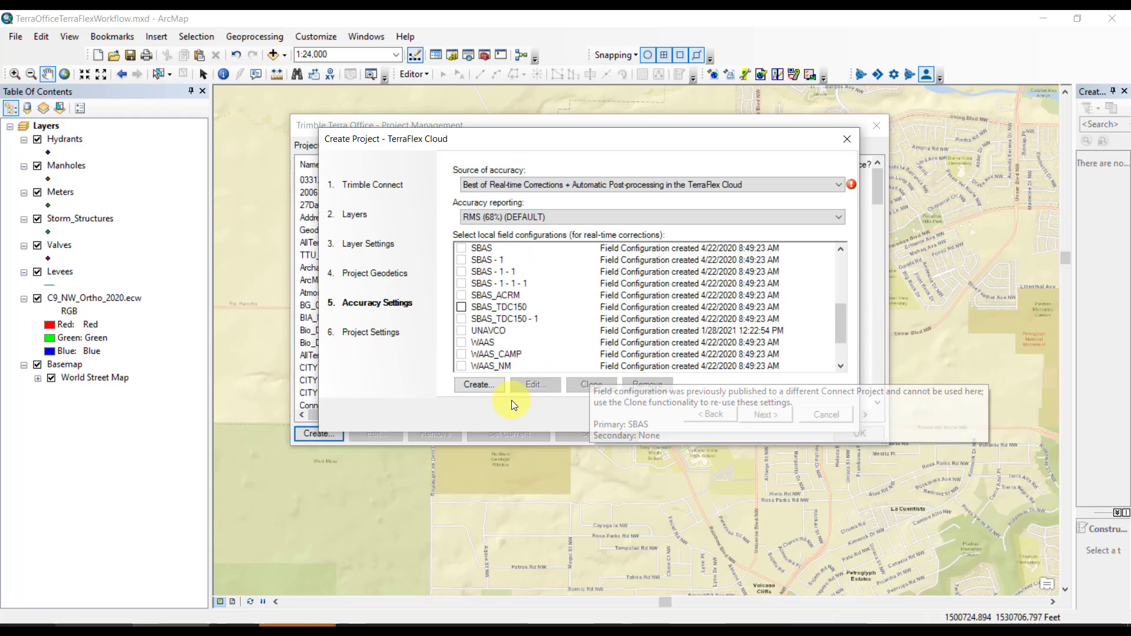
click(493, 381)
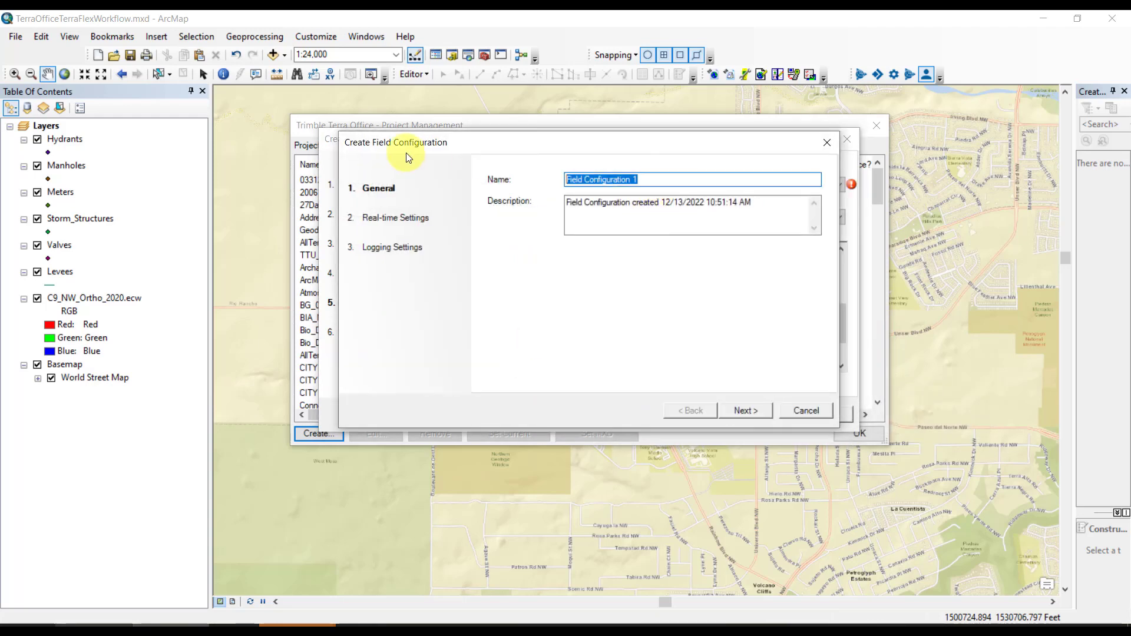
- Name the new field configuration WAAS_TO, since WAAS is already in use
text(WAAS)
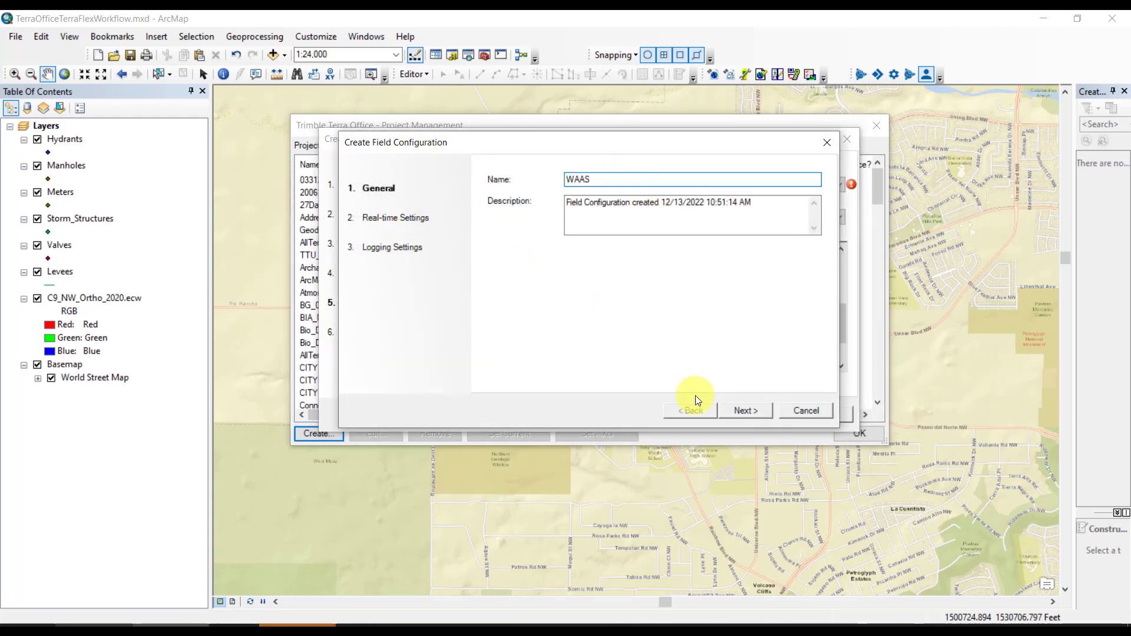
click(746, 410)
click(662, 320)
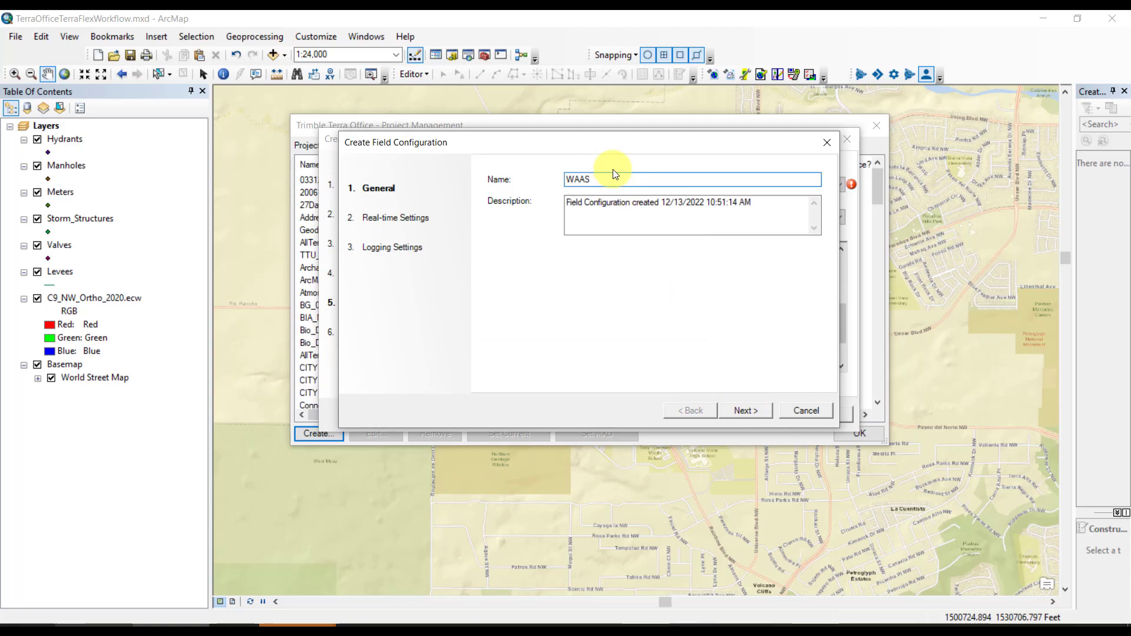
text(_T)
key(BackSpace)
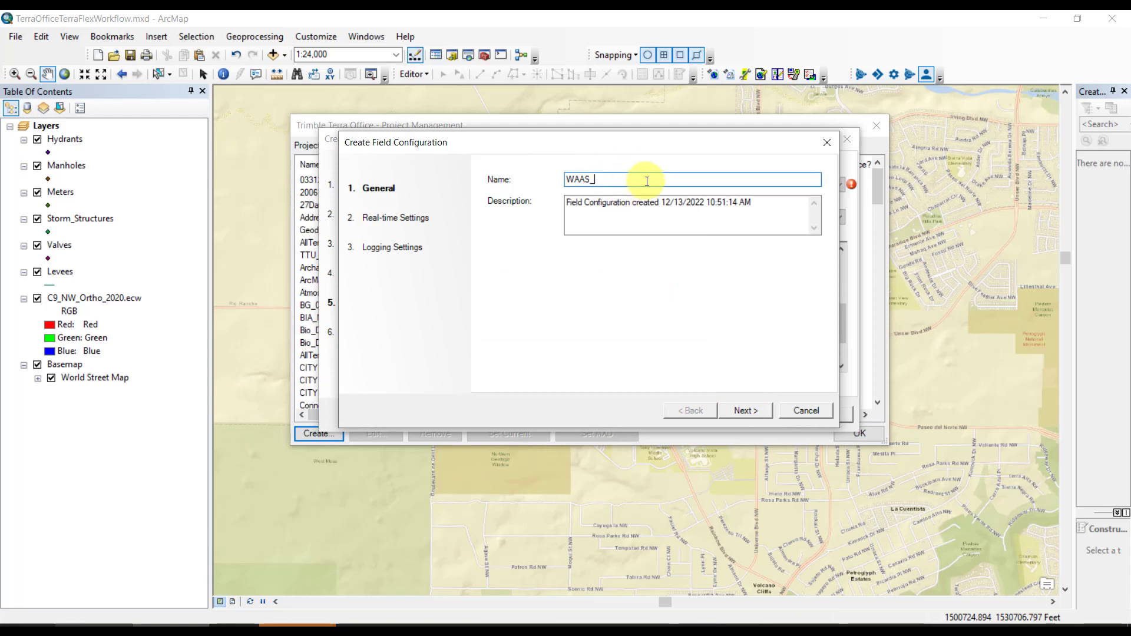
- Make SBAS the first real-time correction source, finish, and tick WAAS_TO in the configurations list
click(746, 411)
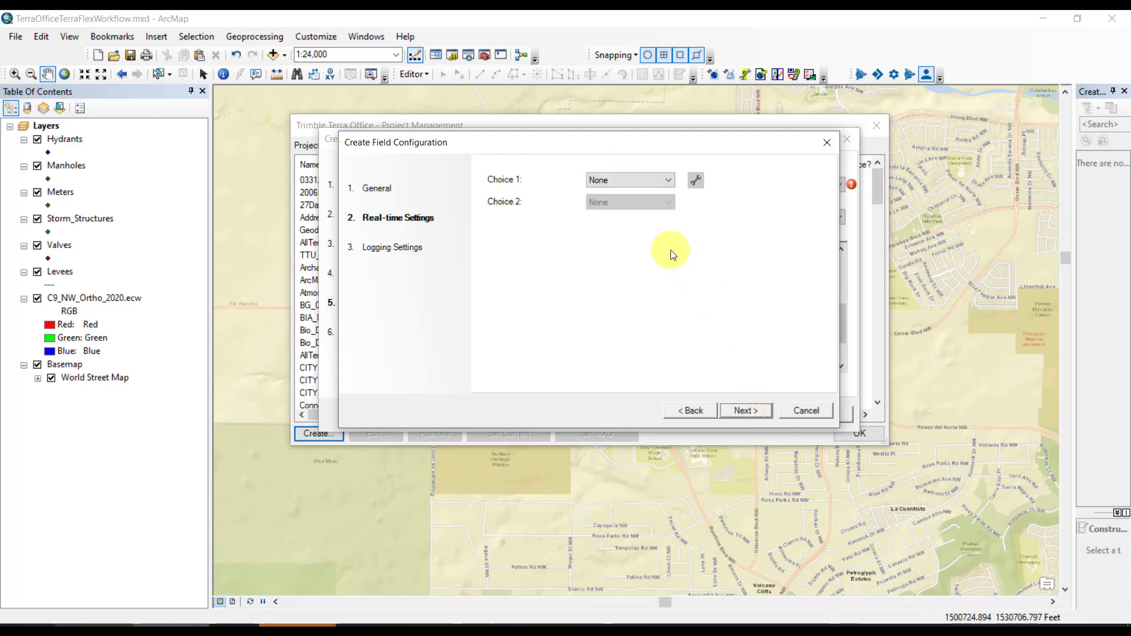
click(631, 180)
click(638, 239)
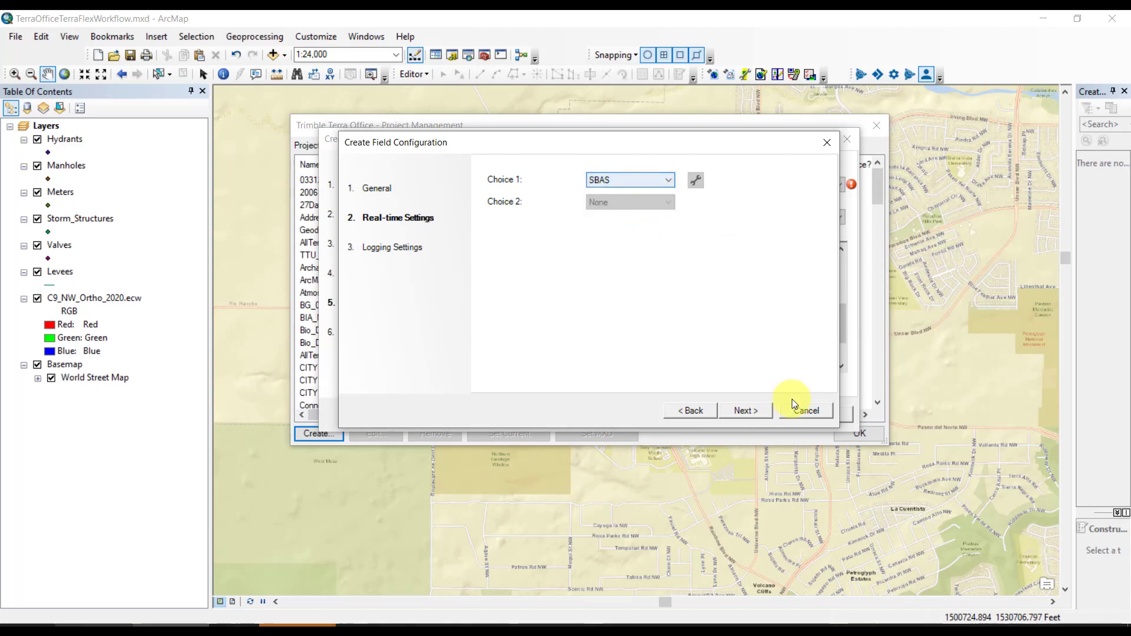
click(746, 411)
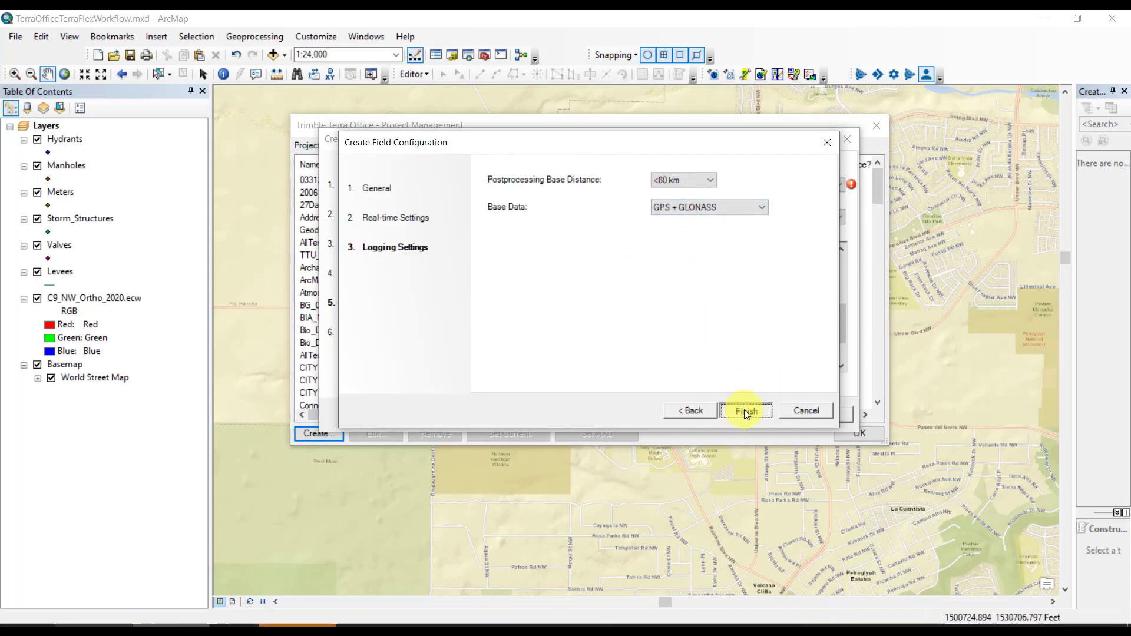
click(745, 412)
scroll(515, 316, down, 5)
click(461, 319)
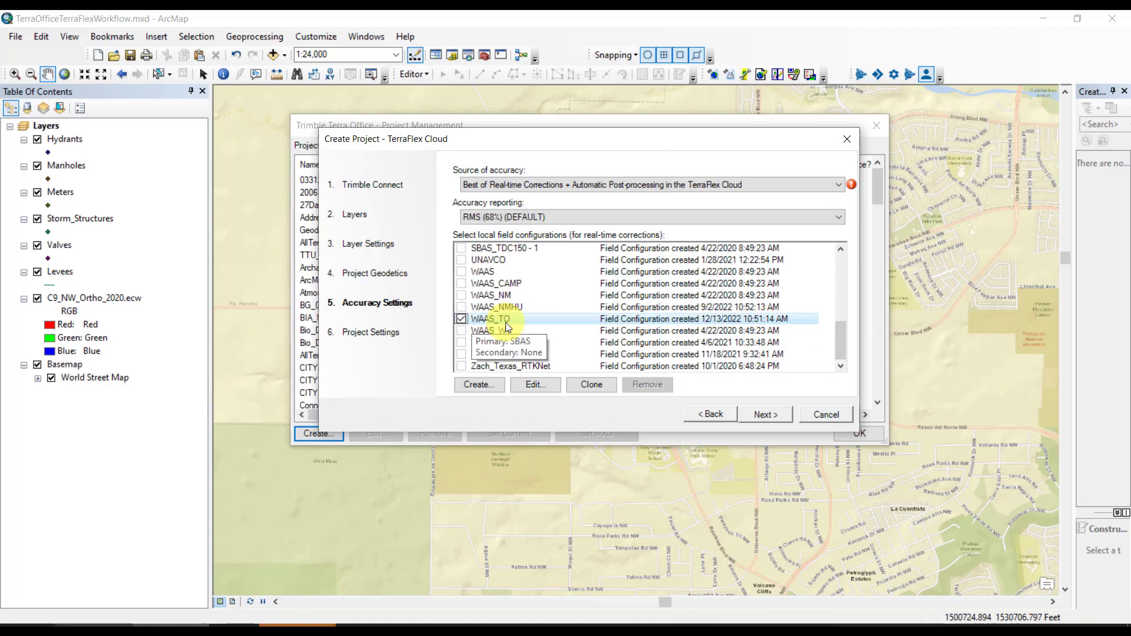
- Publish TerraOfficeTerraFlexPremiumWorkflow to TerraFlex Cloud, acknowledge the results, and close the wizard
click(766, 415)
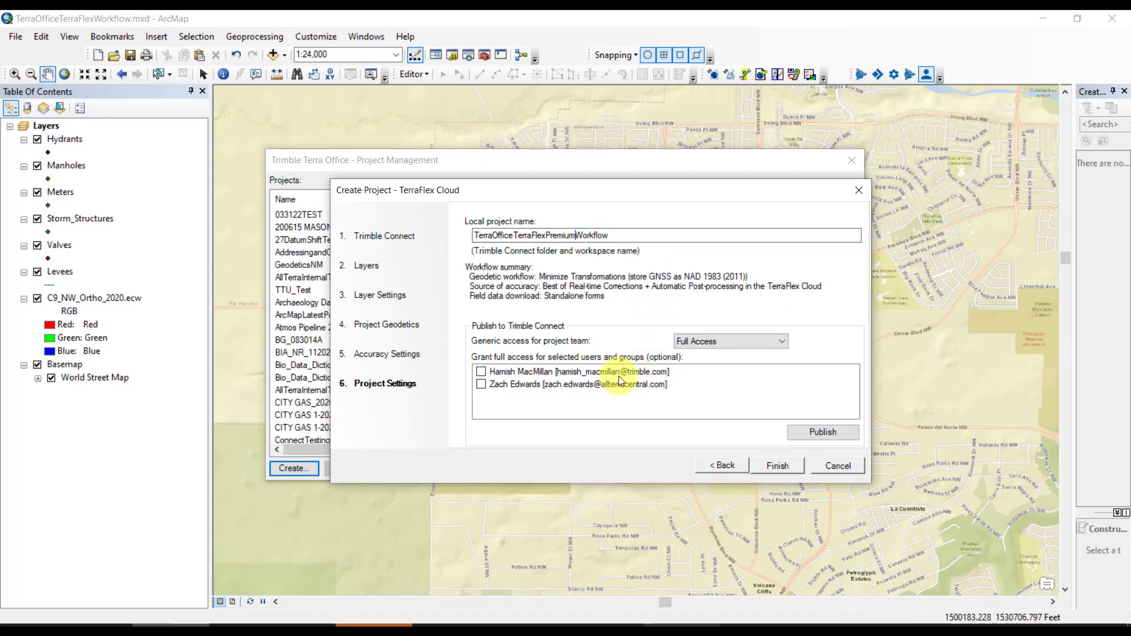
click(819, 435)
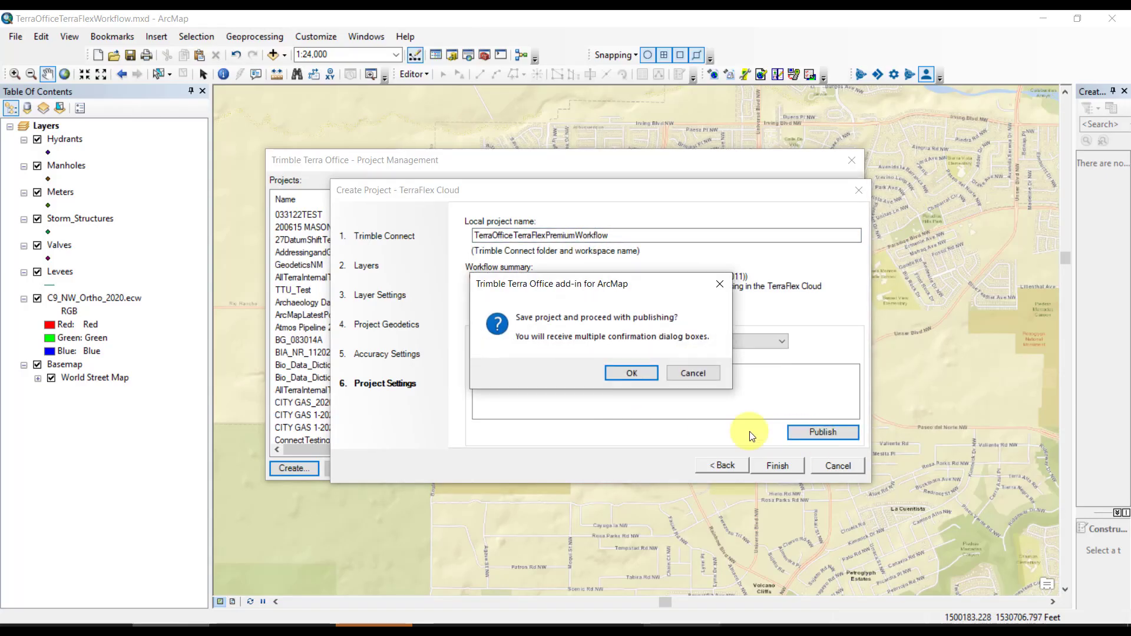
click(643, 375)
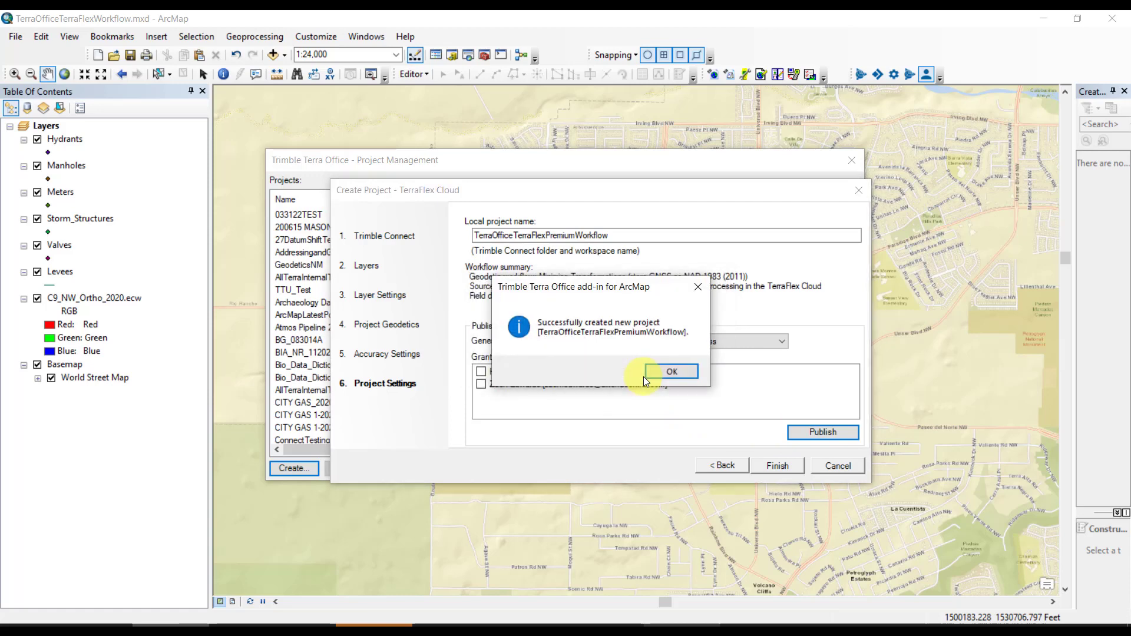
click(675, 371)
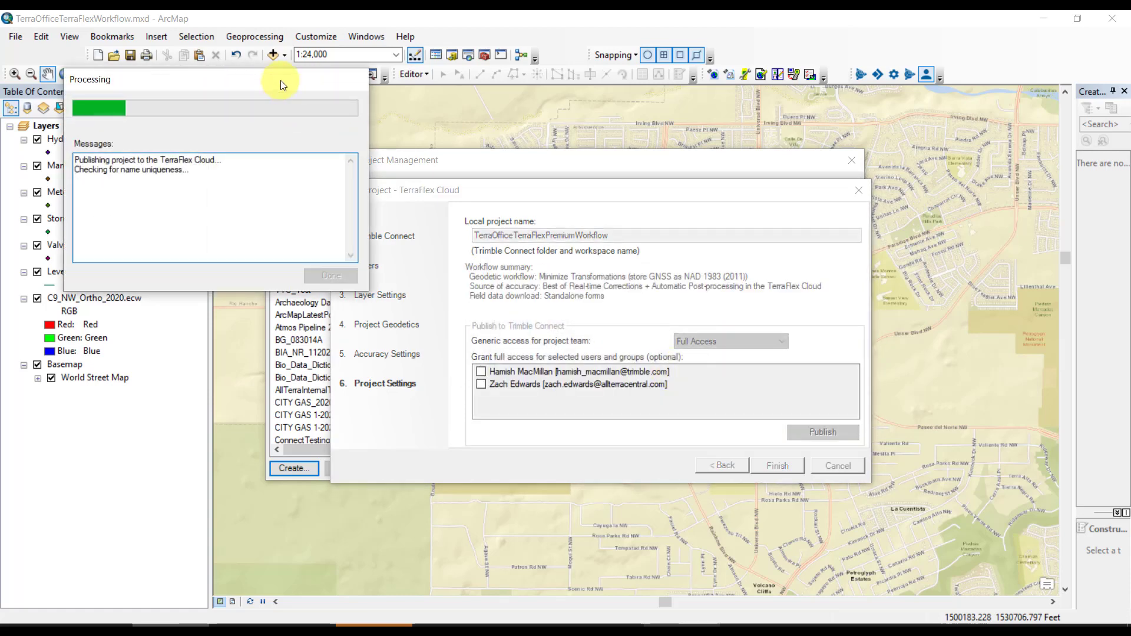
drag(280, 80, 631, 208)
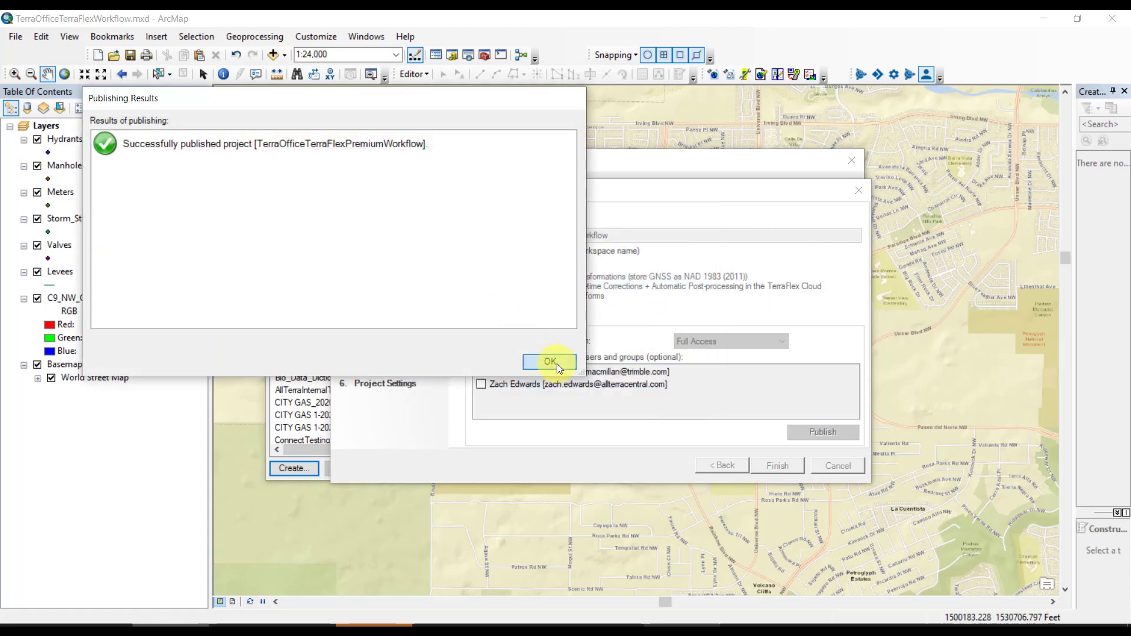
click(557, 363)
click(779, 466)
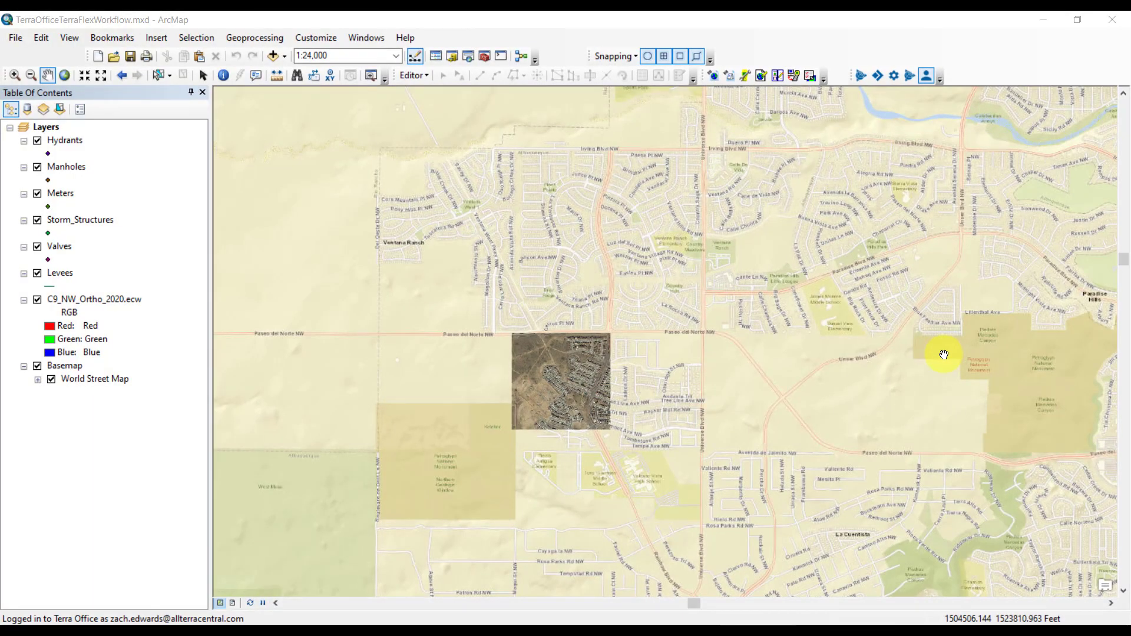
- Set TerraOfficeTerraFlexPremiumWorkflow [TerraFlex Cloud] as the current project and open the Terra Office download panel
click(860, 76)
scroll(511, 324, down, 12)
scroll(475, 326, down, 10)
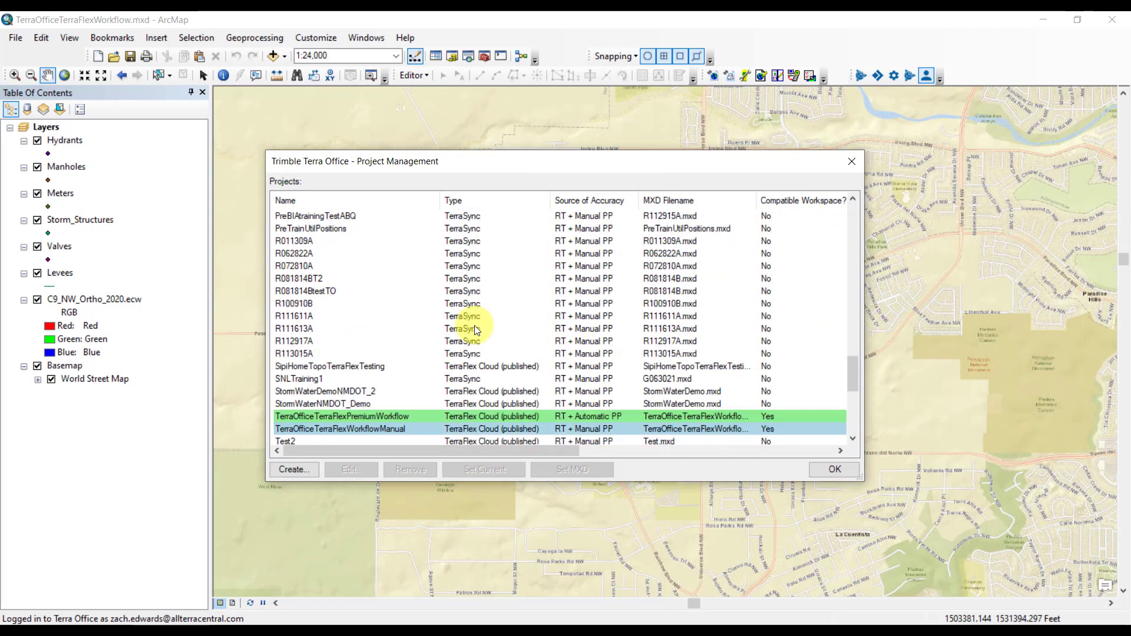
click(404, 315)
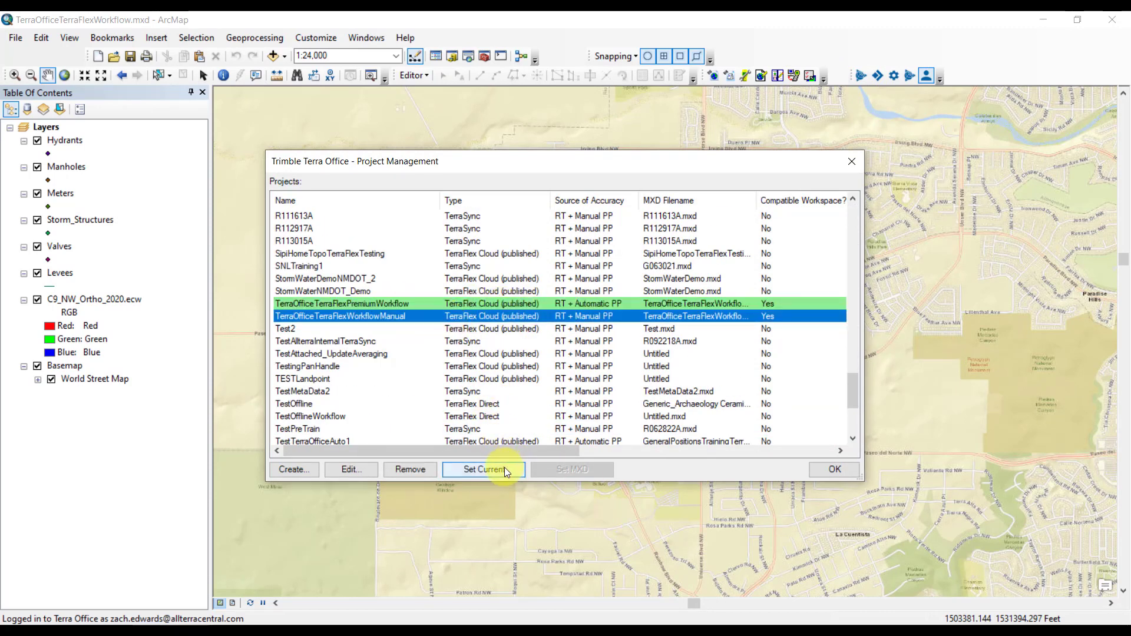
click(505, 468)
click(835, 469)
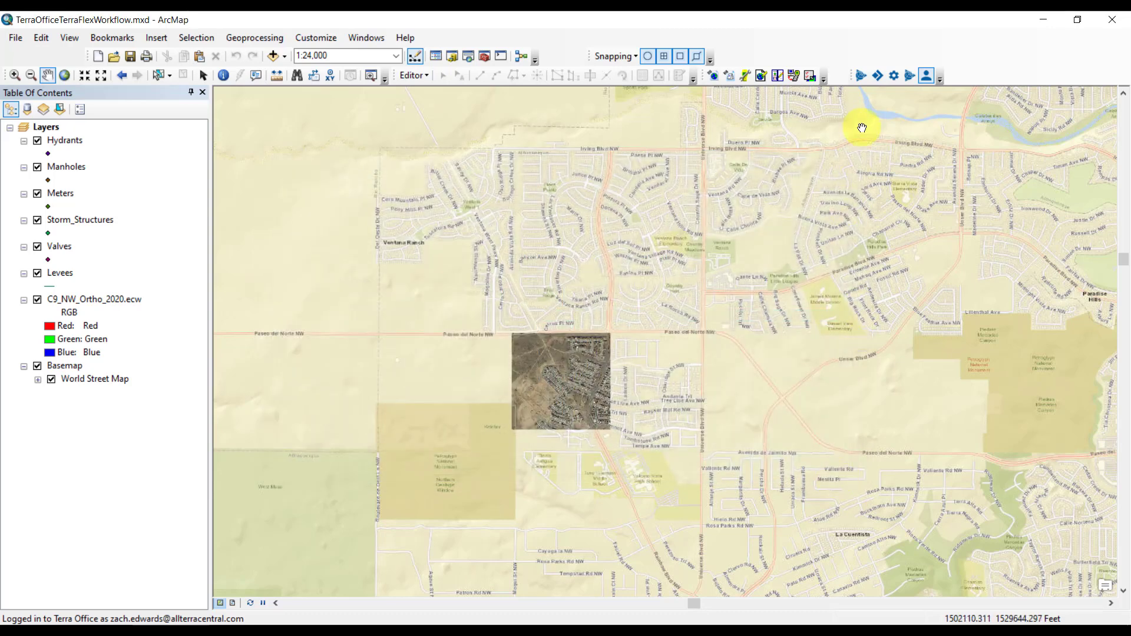
click(879, 76)
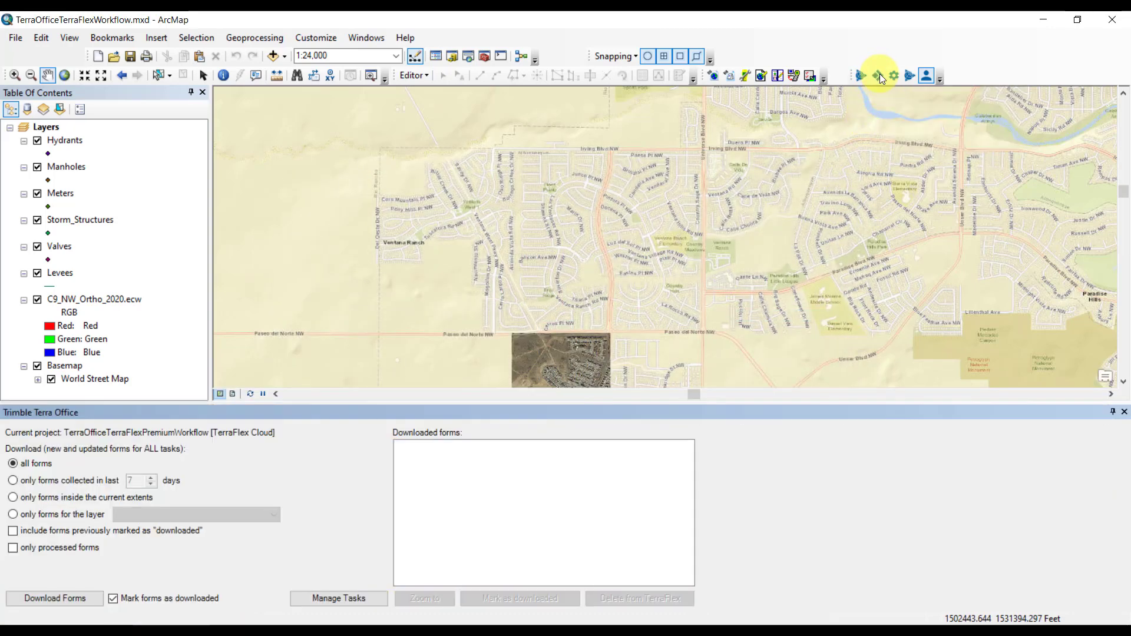
- Download all field forms from the cloud and acknowledge the 12 downloaded forms
click(55, 598)
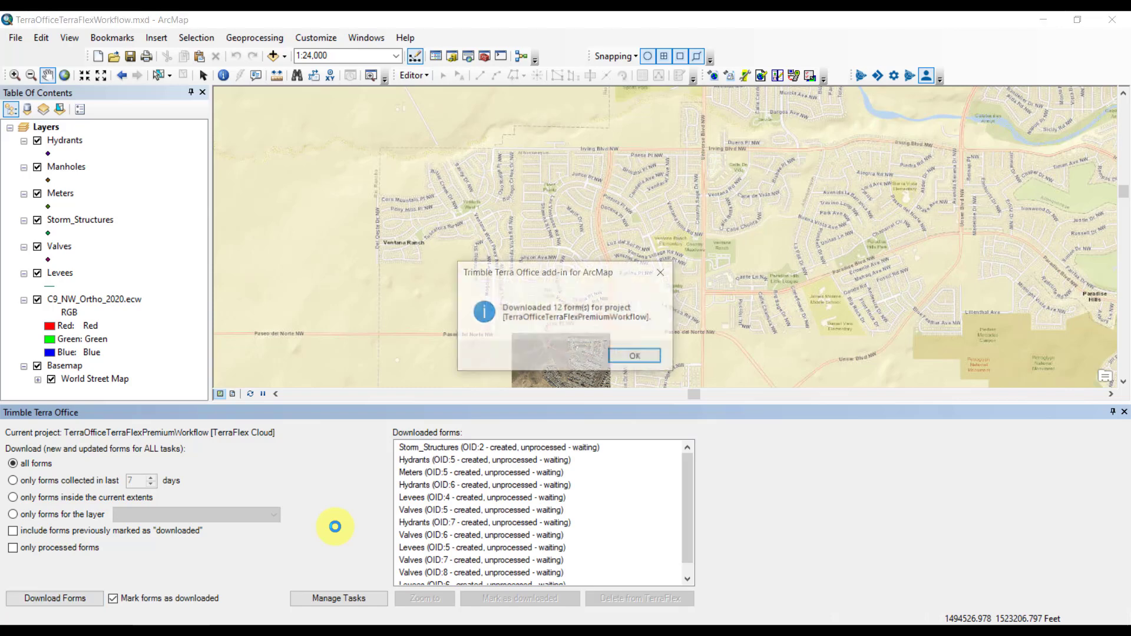
drag(519, 271, 400, 218)
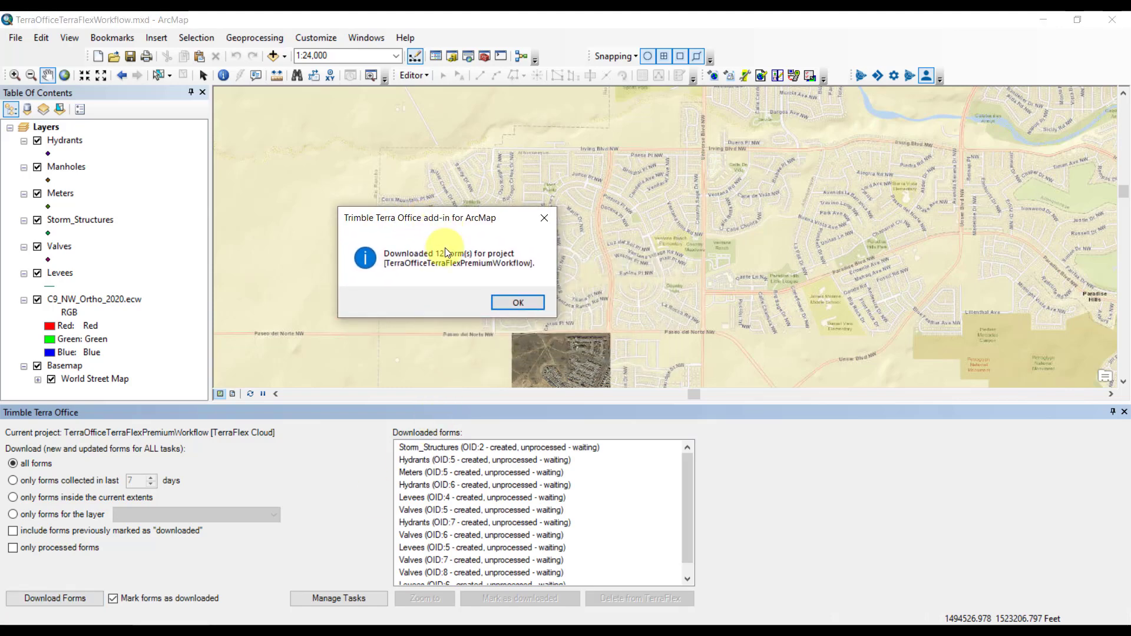
click(523, 302)
- Highlight the Storm_Structures, Meters, Levees and Hydrants forms, zoom to the hydrant, and hide the basemap
click(542, 449)
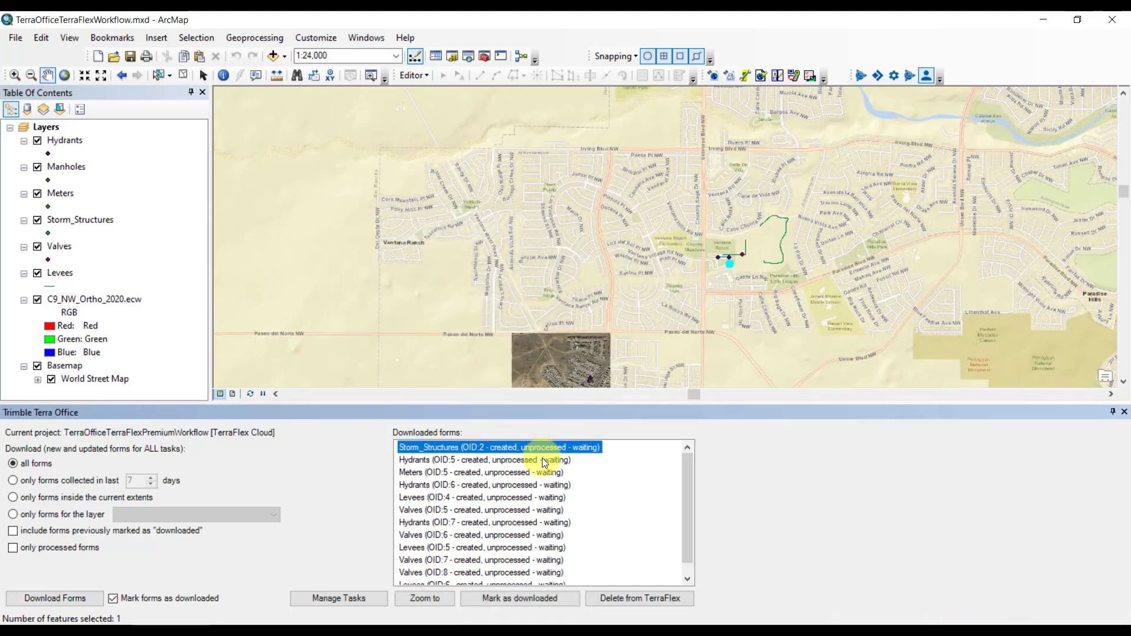
click(544, 474)
click(528, 496)
click(540, 485)
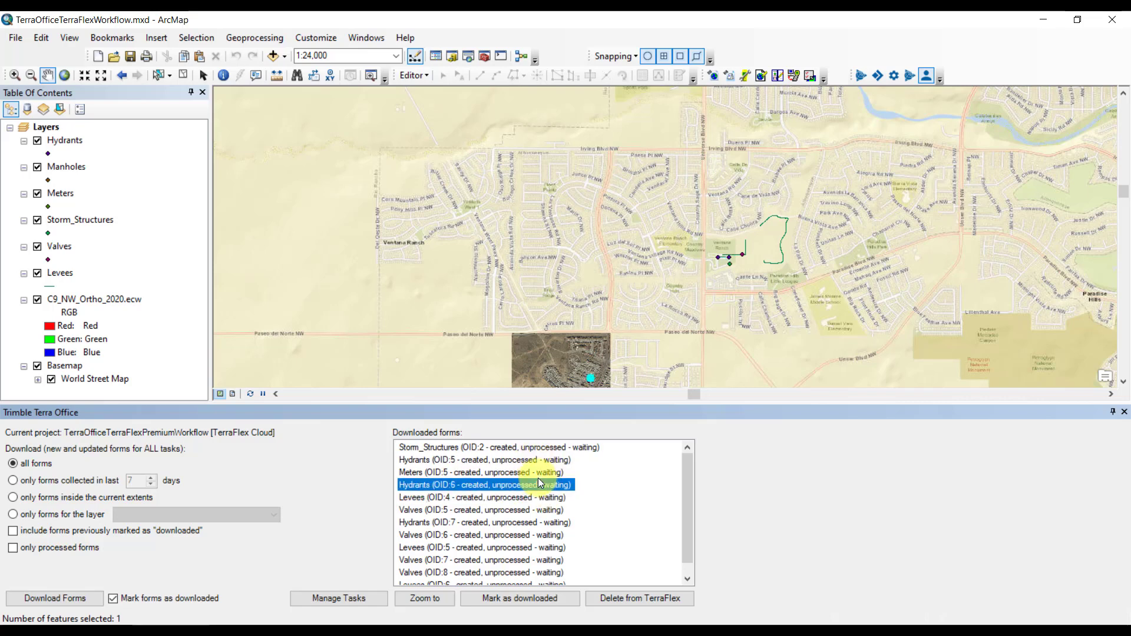
click(433, 599)
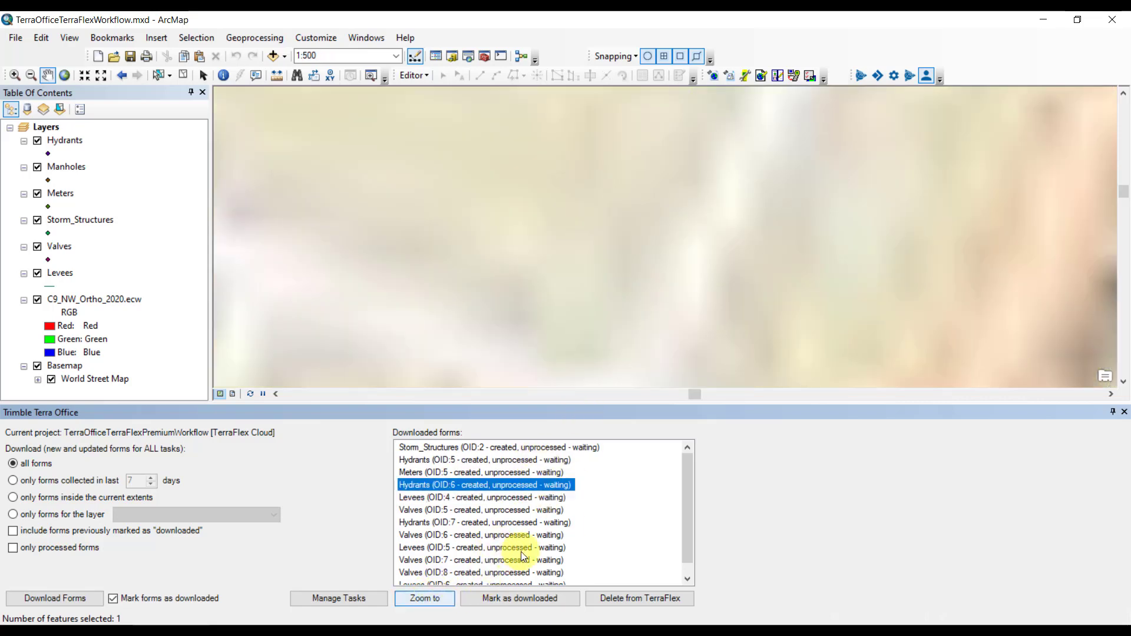
click(38, 366)
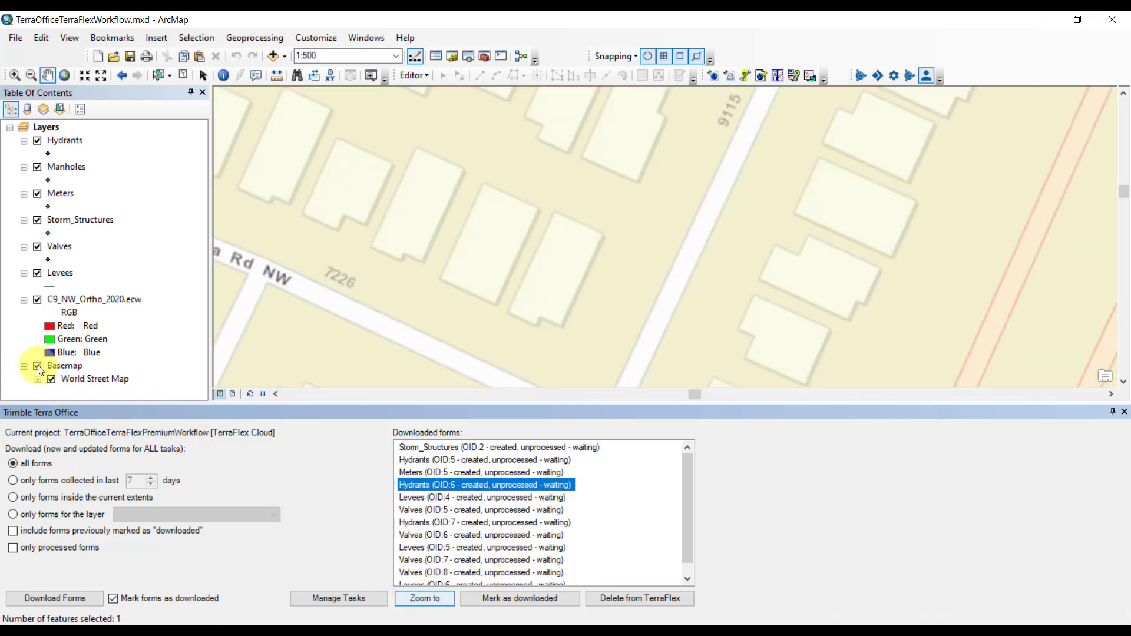
drag(712, 349, 669, 270)
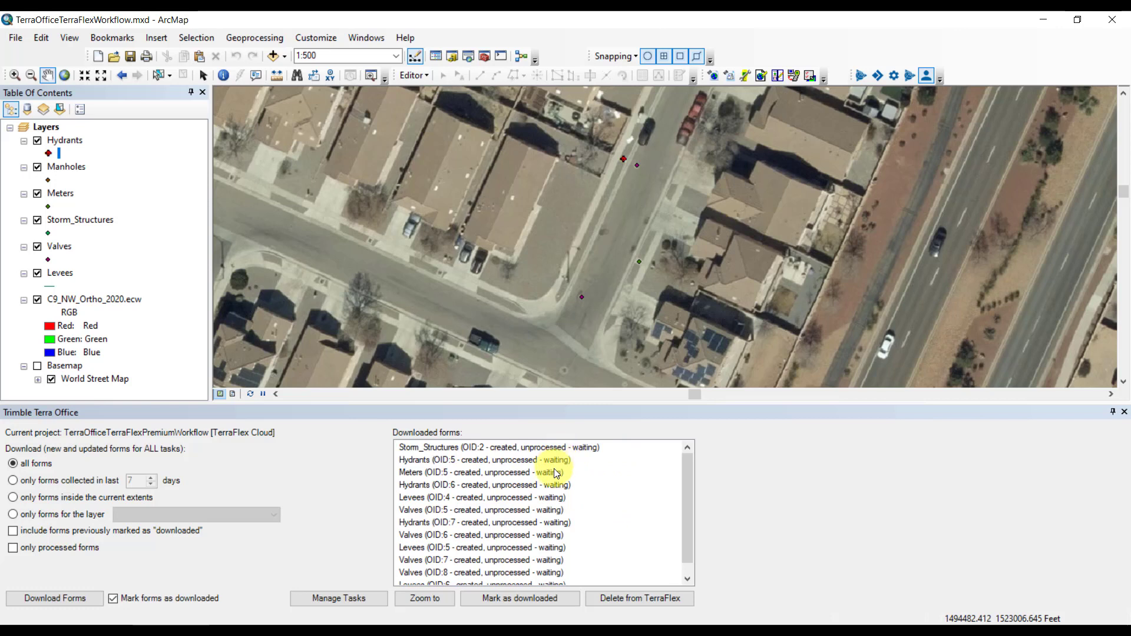
- Highlight the Levees (OID:6), Valves (OID:8) and Valves (OID:6) forms in the list
scroll(557, 476, down, 1)
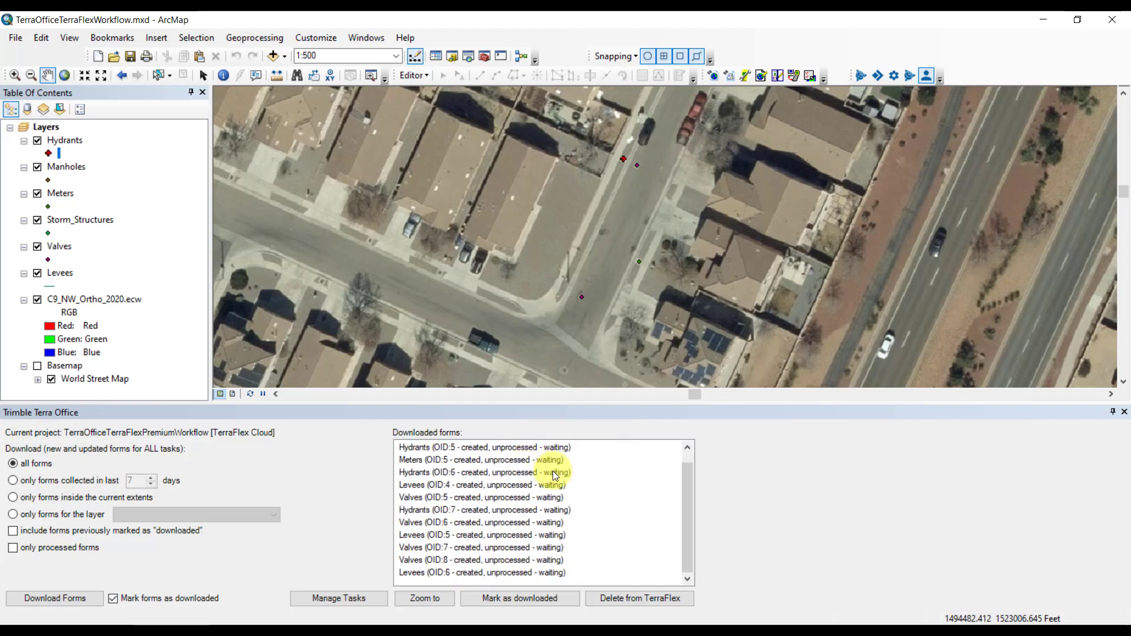
click(522, 574)
click(523, 560)
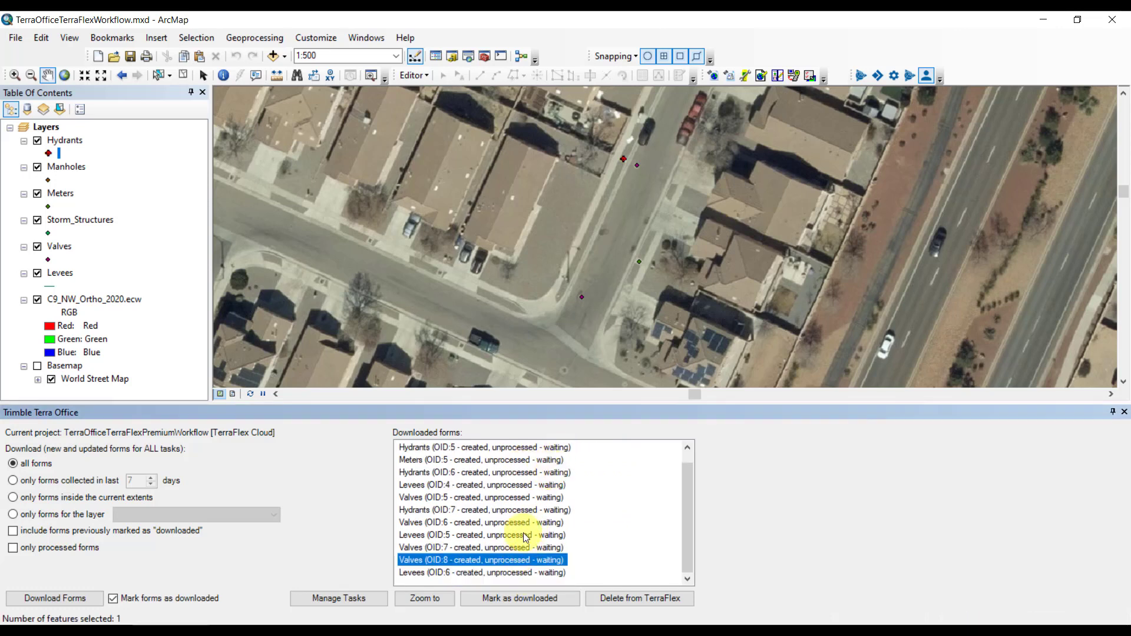
click(507, 524)
- Try the processed-only, single-layer, last-days and current-extents filters, then choose all forms
click(14, 550)
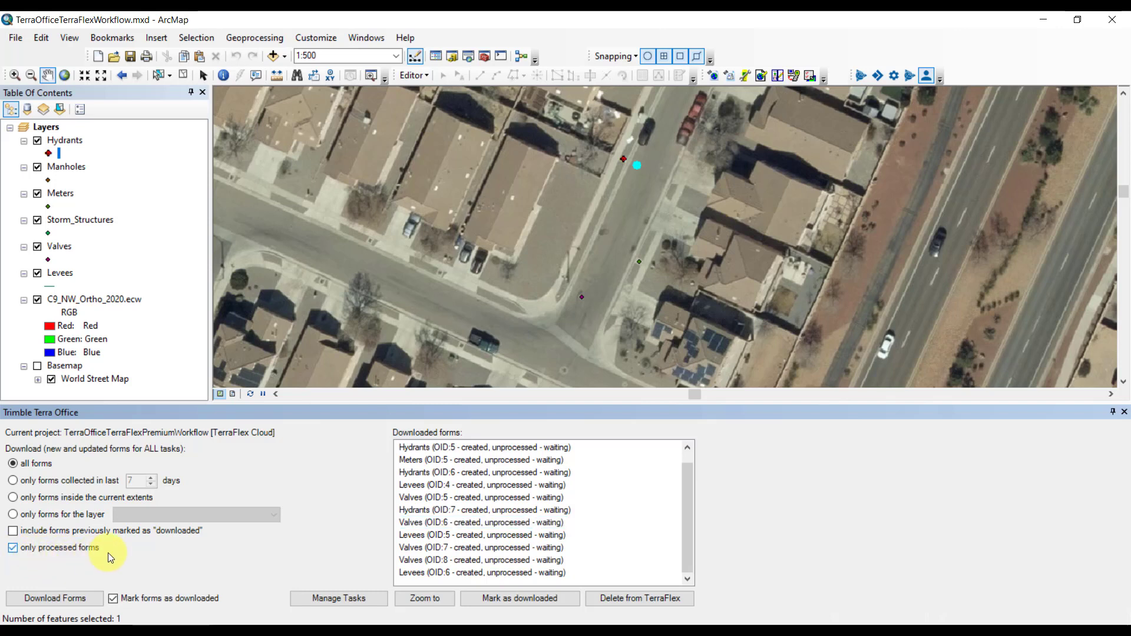
click(37, 553)
click(13, 515)
click(273, 515)
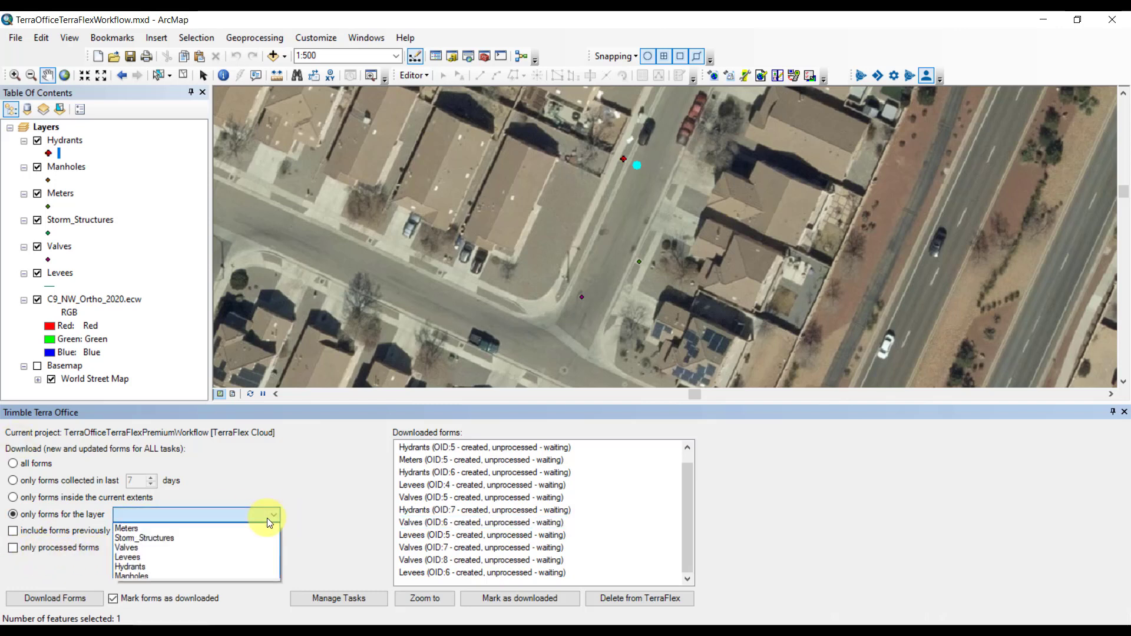
click(65, 483)
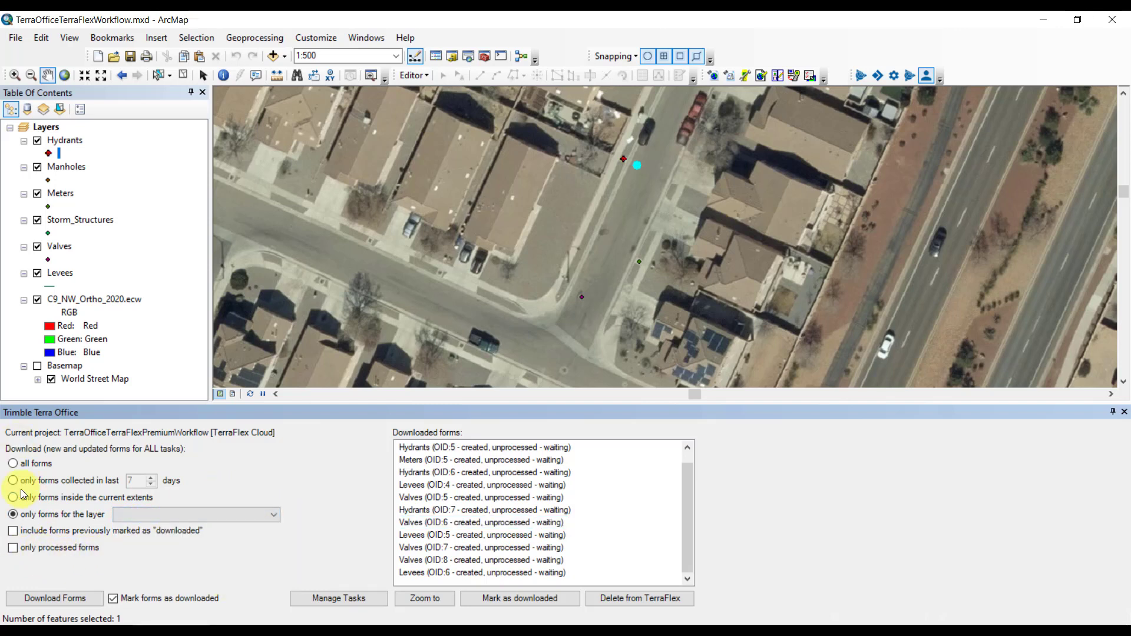
click(62, 482)
click(33, 465)
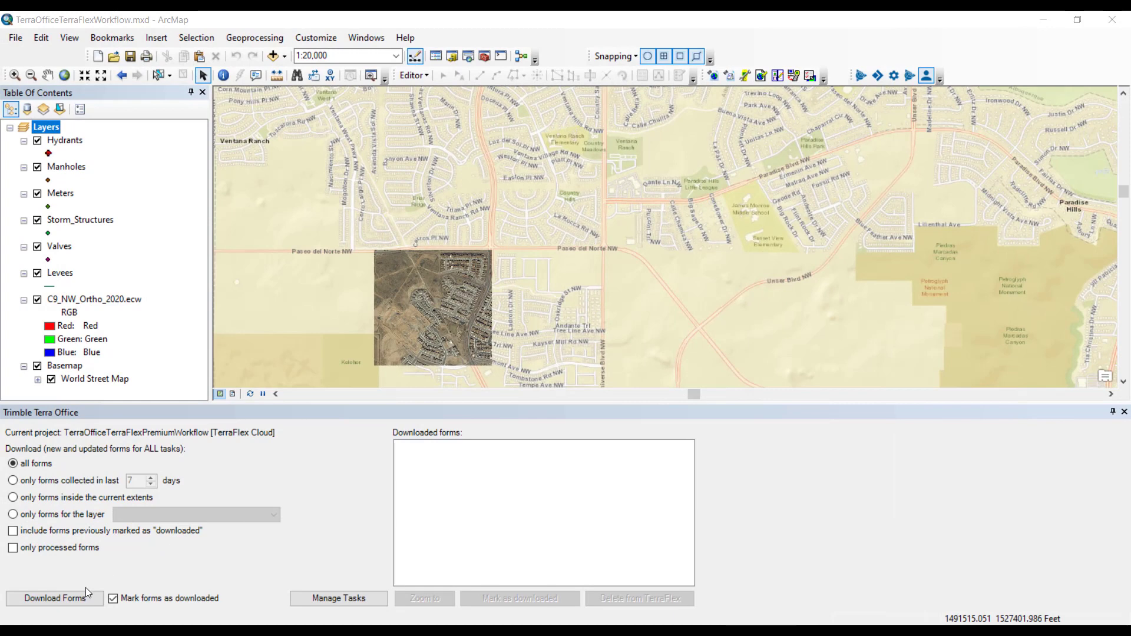
- Download only processed forms, including previously marked ones, and acknowledge the 12 downloaded forms
click(13, 548)
click(14, 532)
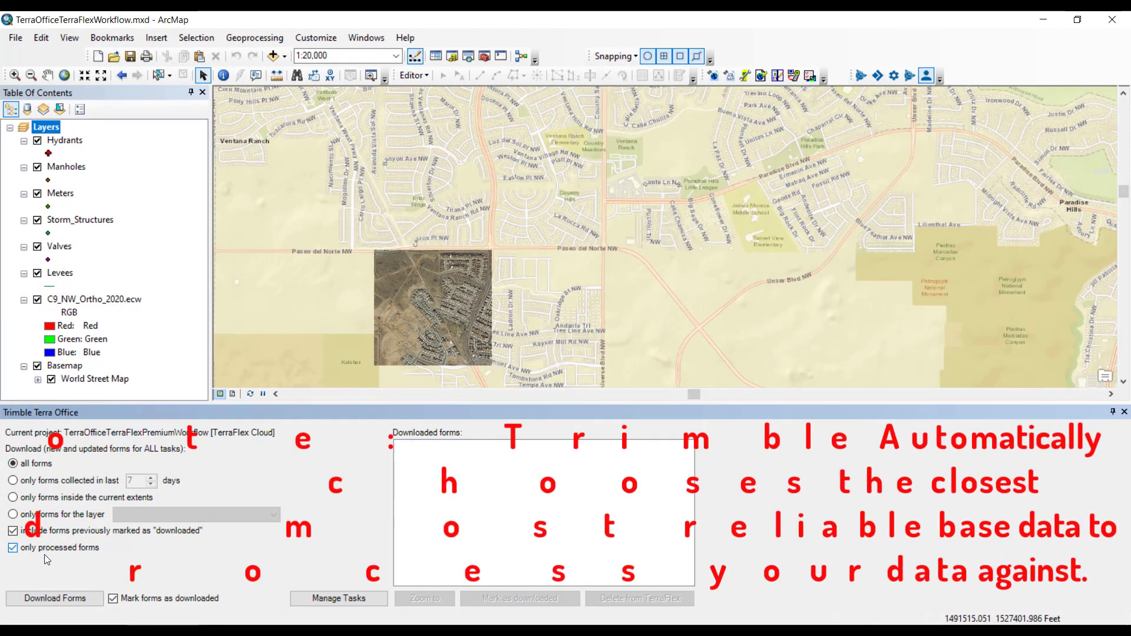
click(65, 600)
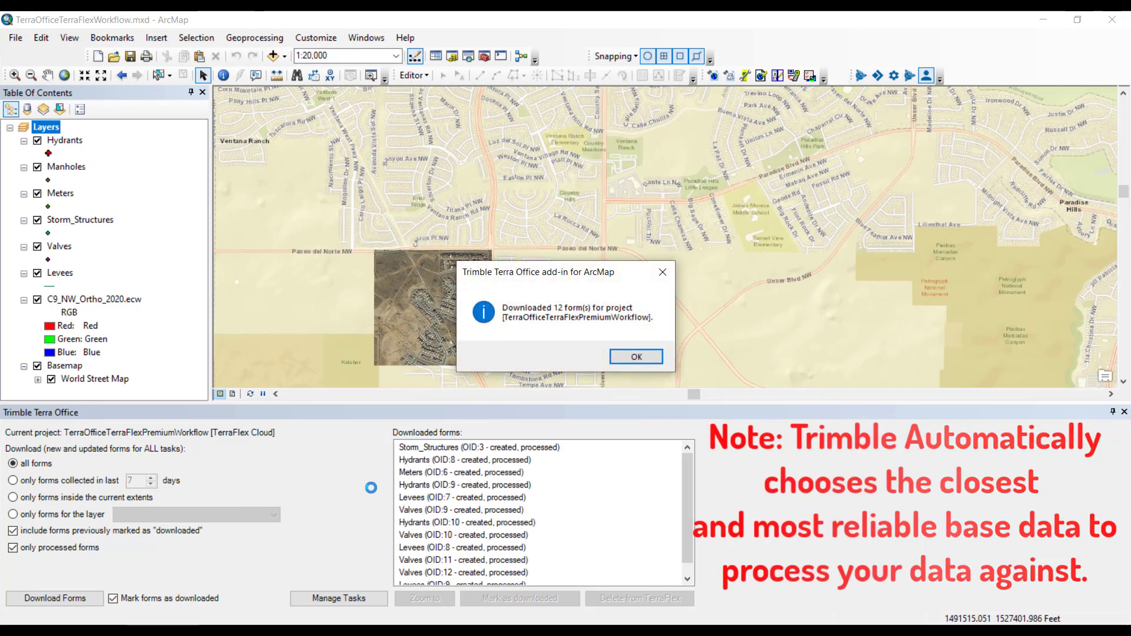
click(656, 361)
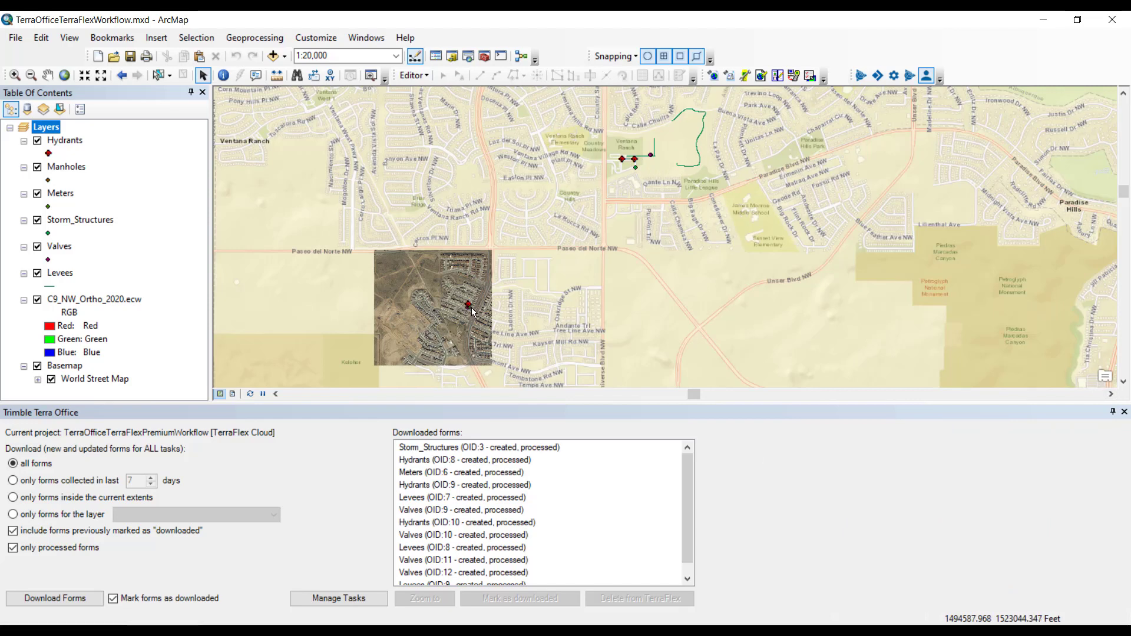
- Zoom in on the orthophoto with the street basemap hidden and centre the collected points
scroll(472, 312, up, 4)
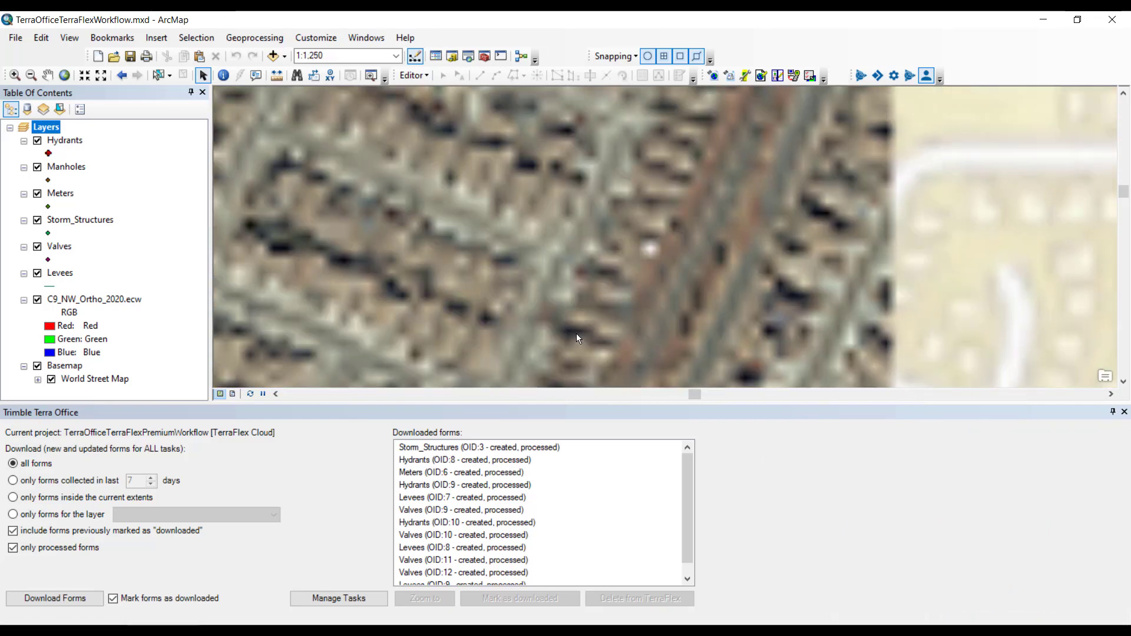
click(37, 366)
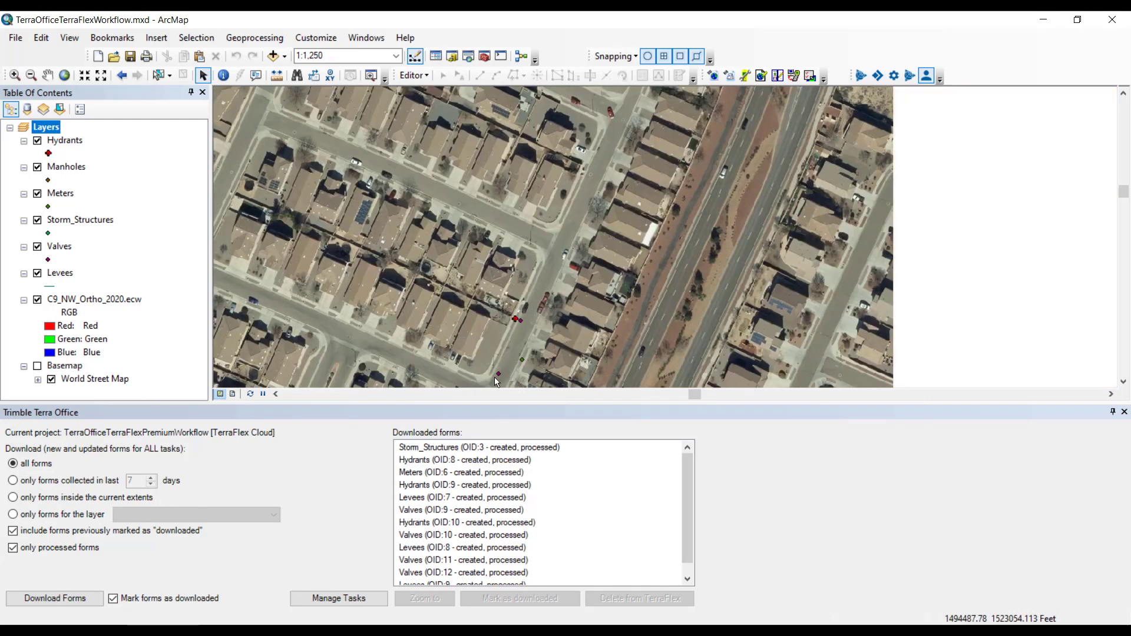
scroll(494, 377, up, 2)
drag(583, 329, 631, 292)
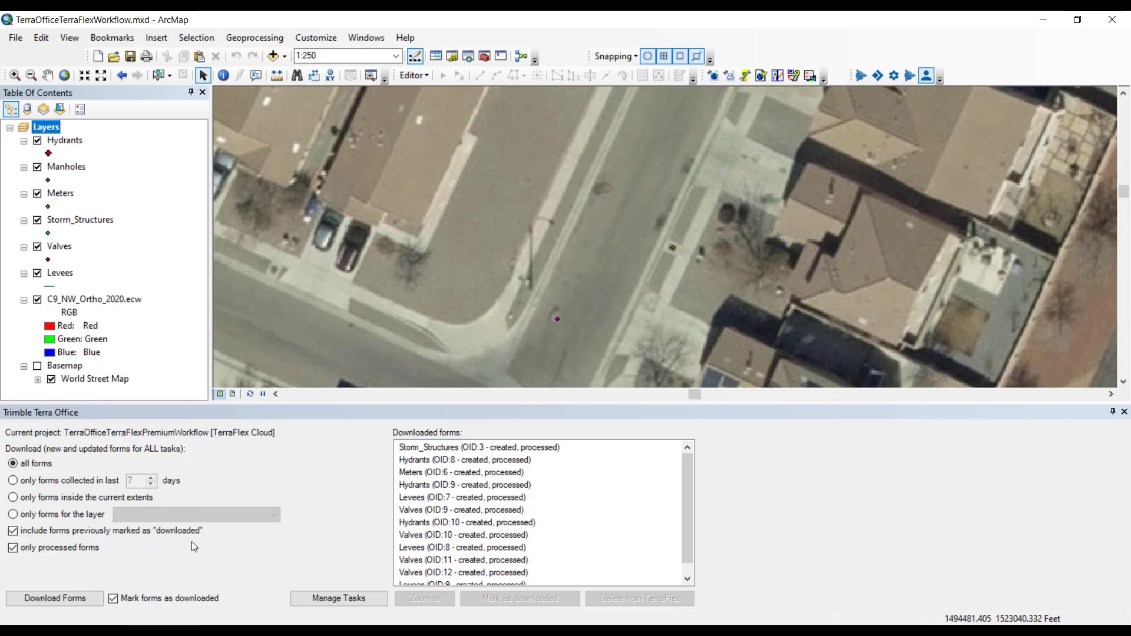
- Review CorrStatus, CorrSource, HorizEstAcc, VertEstAcc and ProjectName in the Hydrants attribute table
right_click(66, 141)
click(135, 188)
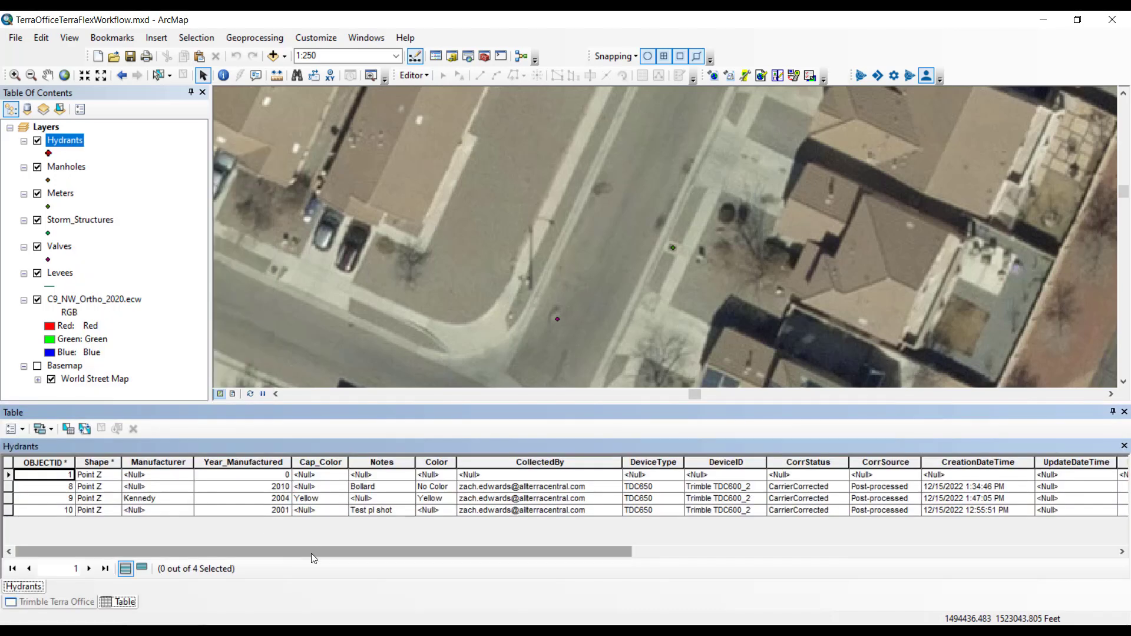
drag(316, 553, 624, 558)
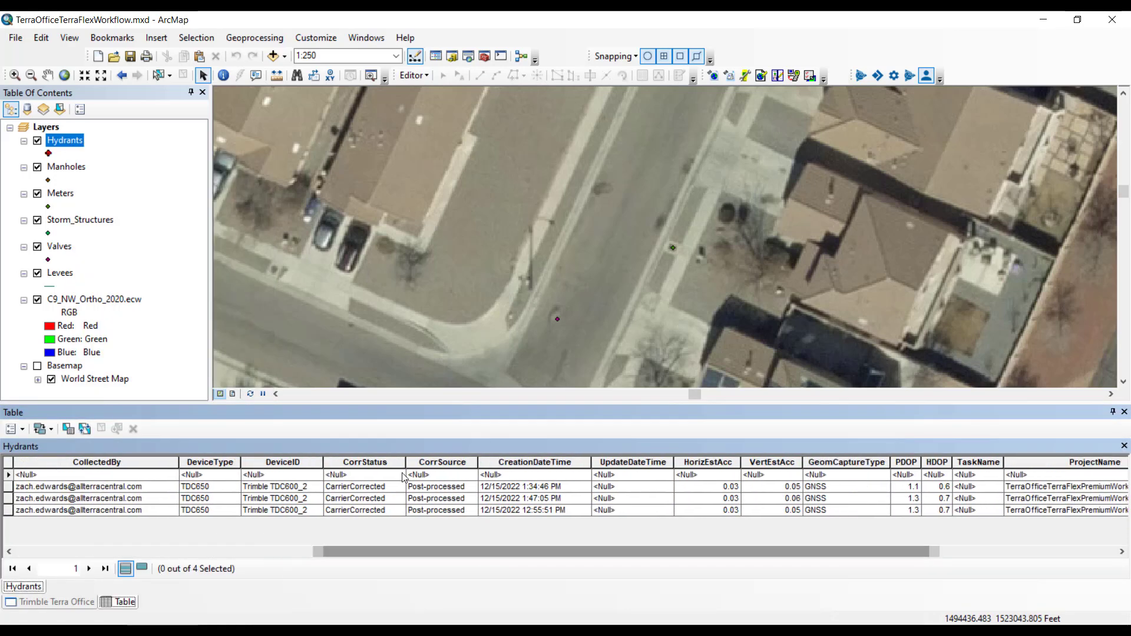
click(399, 462)
click(445, 463)
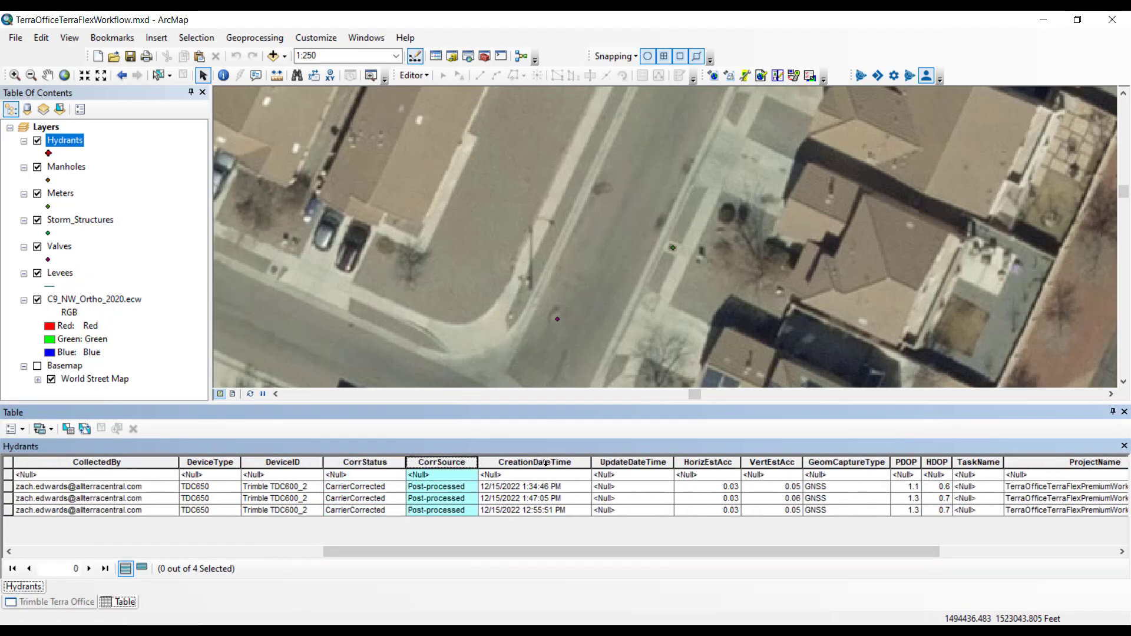
click(727, 465)
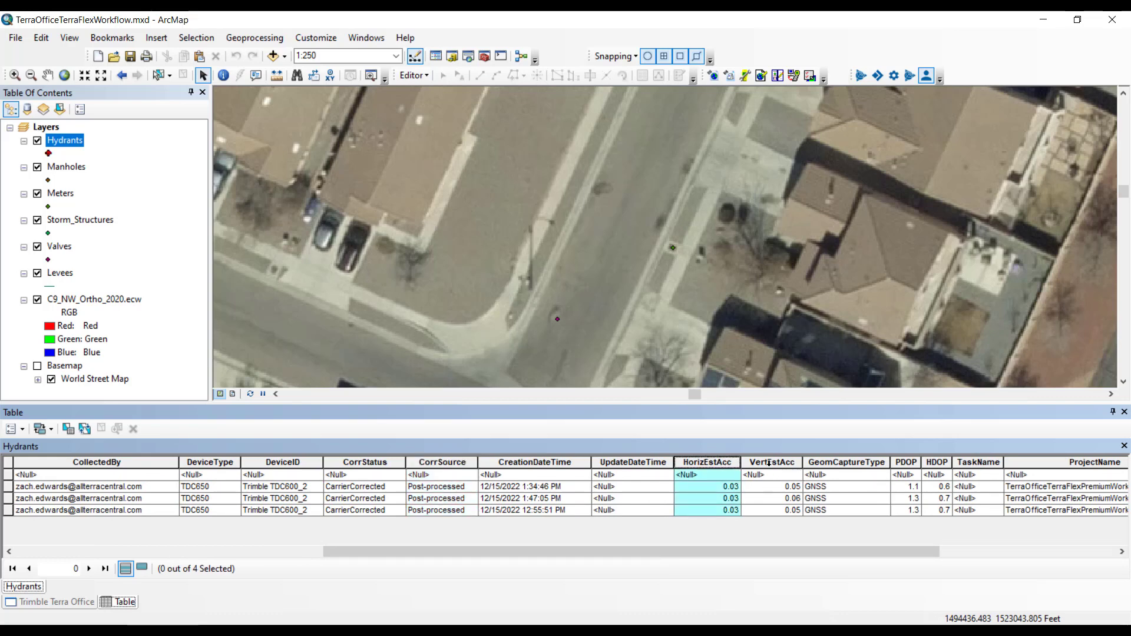
click(769, 465)
drag(811, 552, 1083, 562)
click(708, 463)
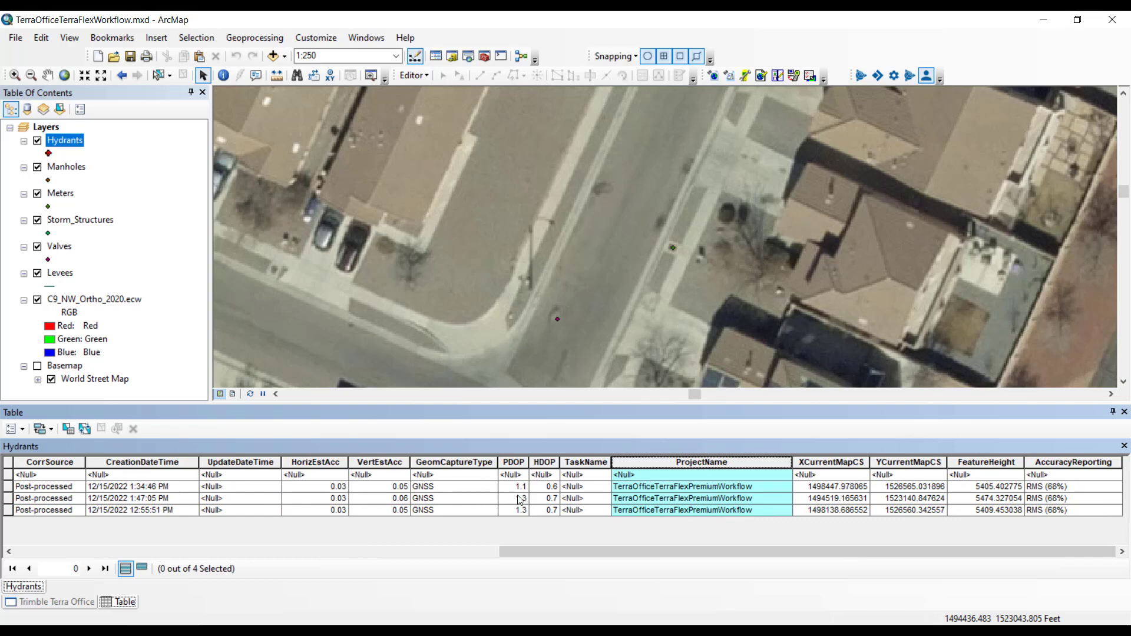
- Open the Levees attribute table and zoom the map to the three levee lines
right_click(71, 275)
click(135, 319)
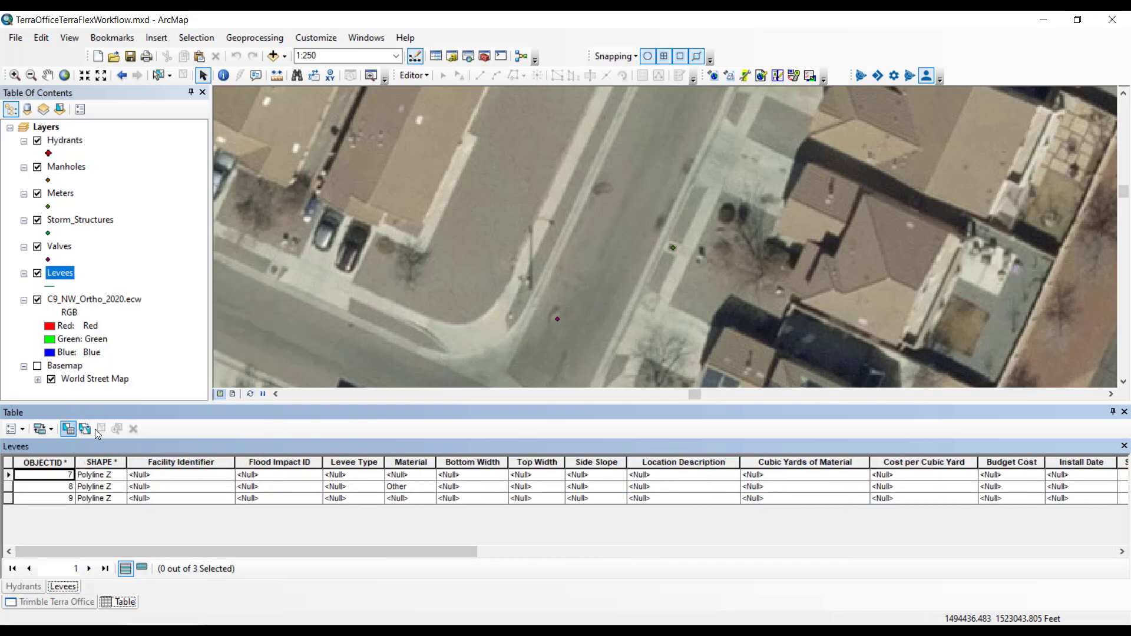
click(118, 429)
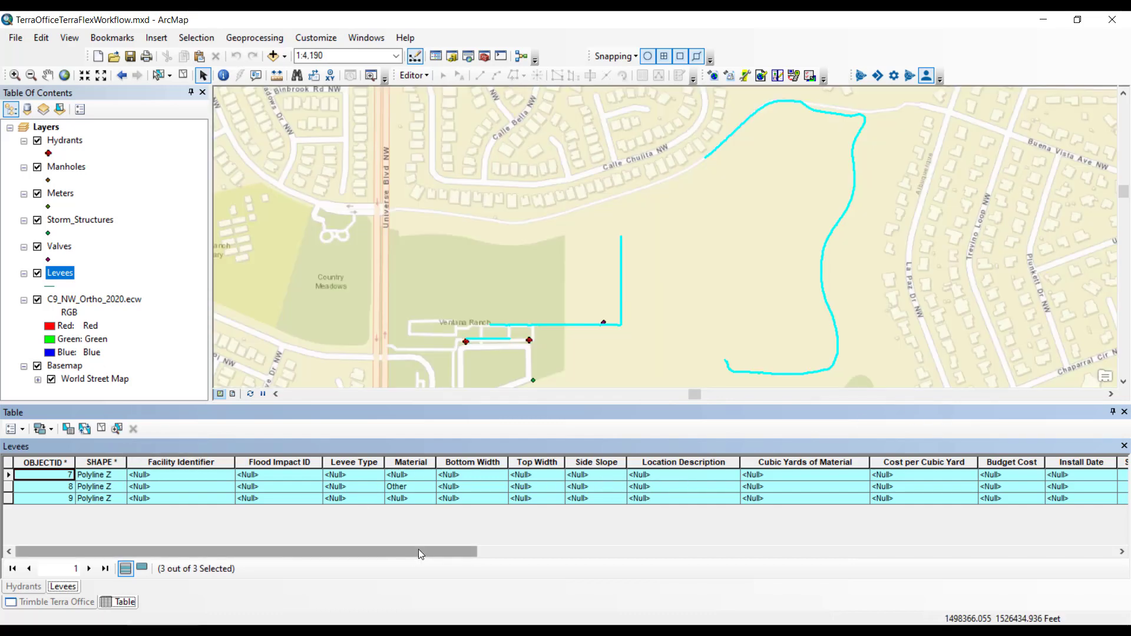
drag(418, 551, 896, 562)
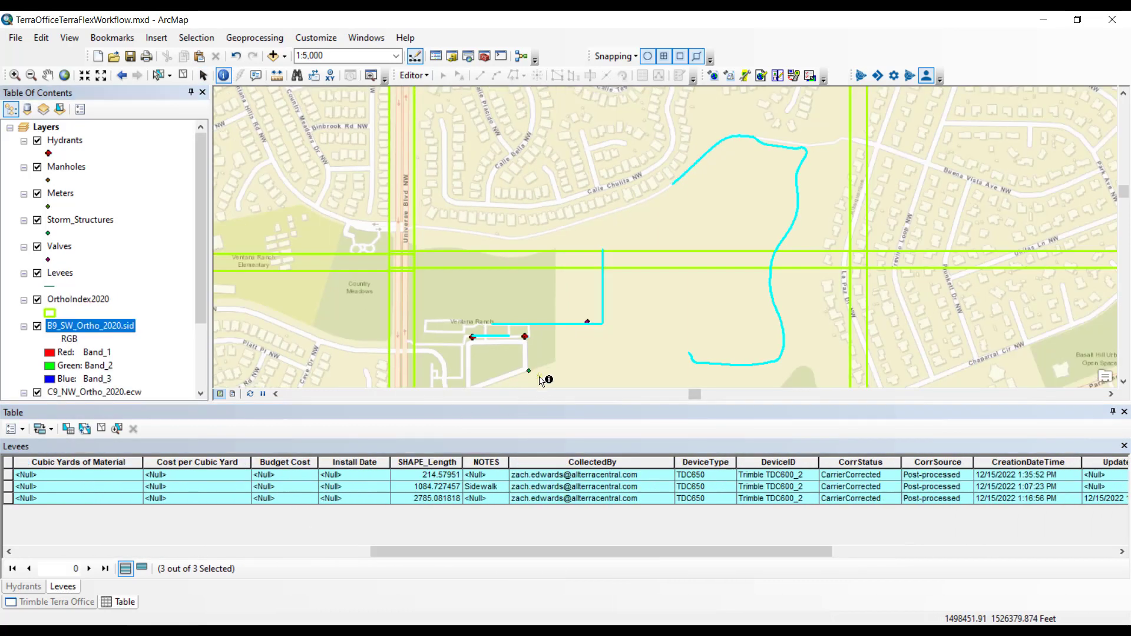
- Identify the Outfall storm structure, check its CorrStatus, and open its attached jpg photo
click(543, 378)
scroll(98, 301, down, 10)
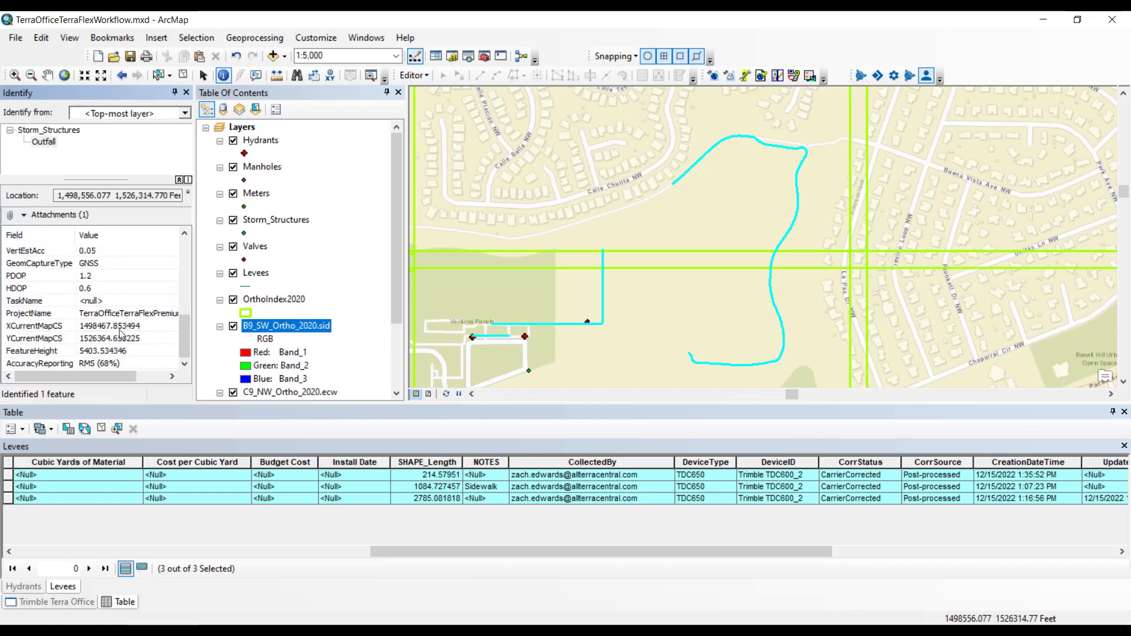
scroll(106, 306, up, 3)
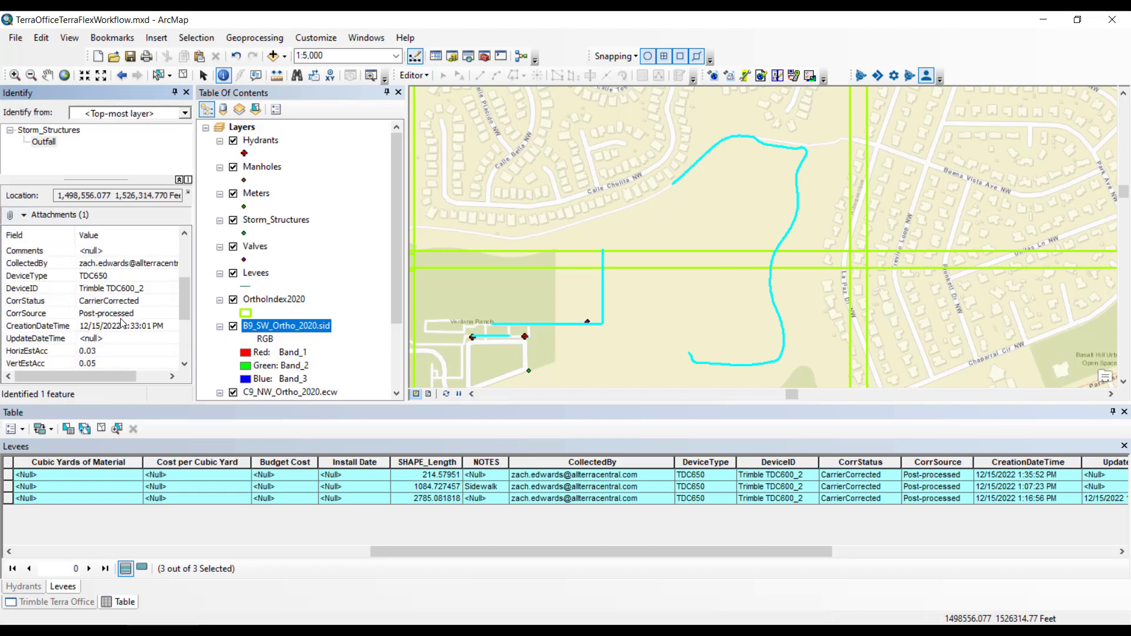
click(68, 296)
scroll(66, 246, up, 2)
click(24, 215)
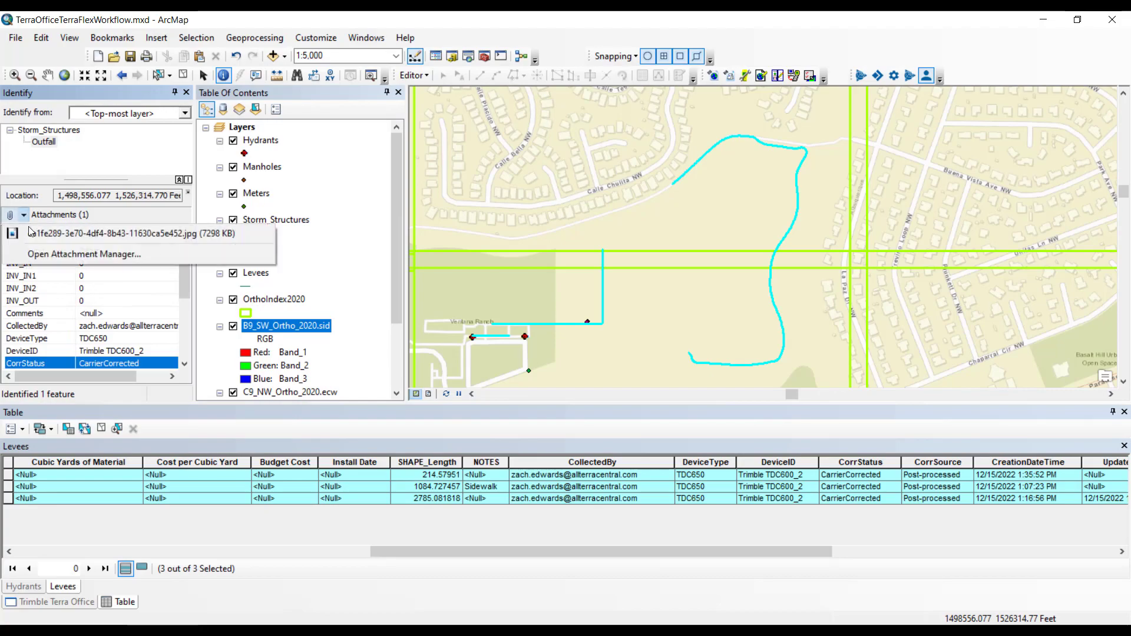
click(31, 231)
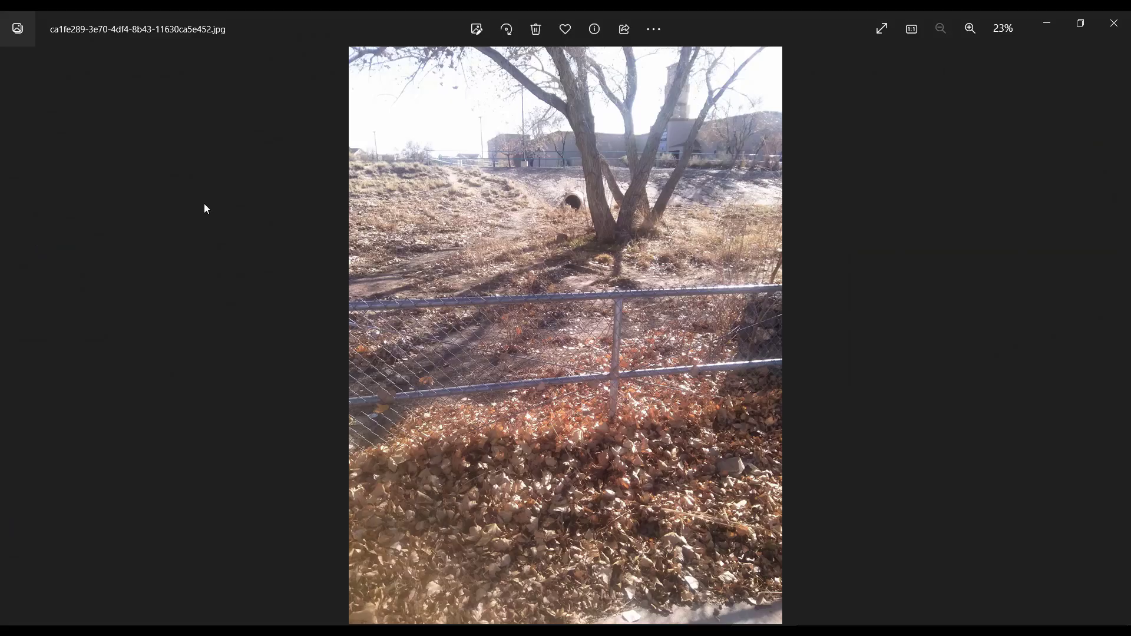
- Identify the main PVC irrigation gate valve (OBJECTID 12) and view its attached photo
click(1113, 24)
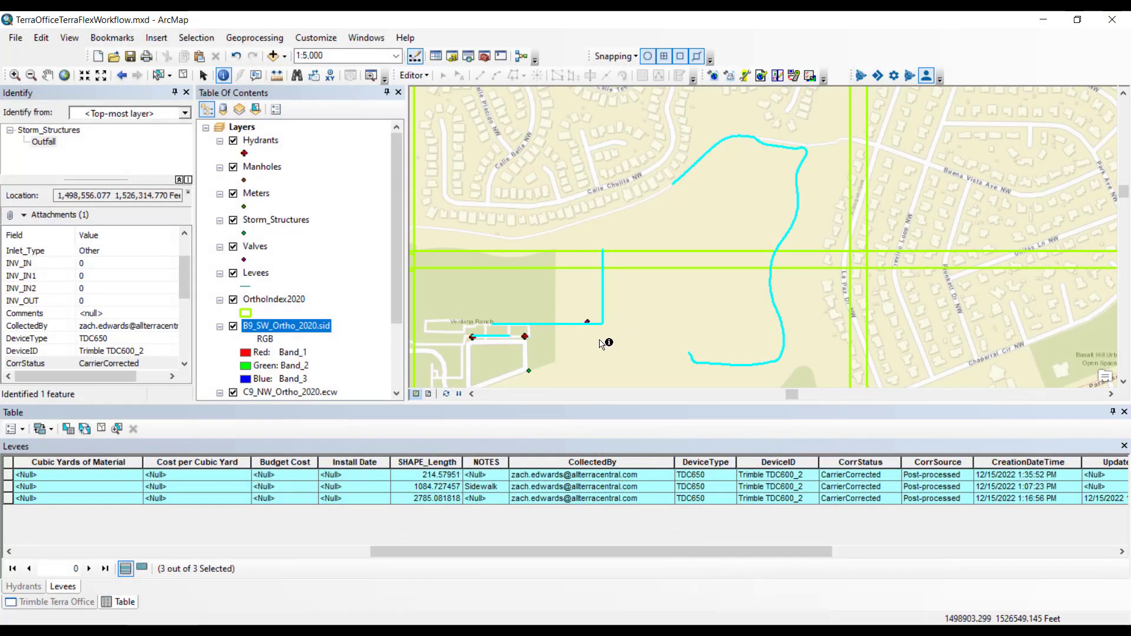
click(589, 323)
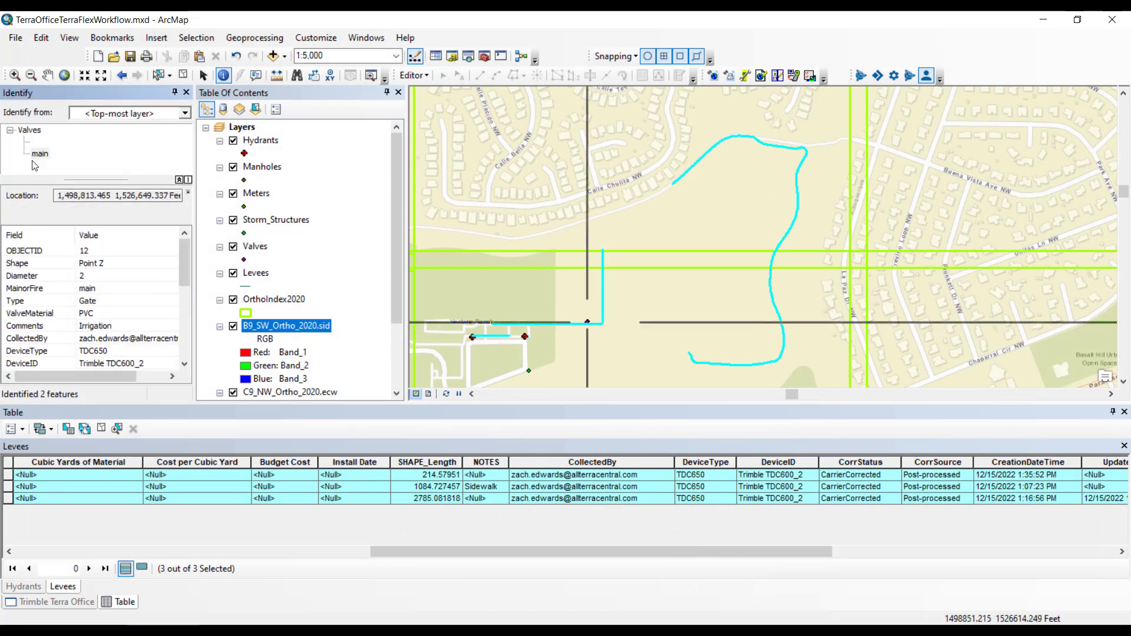
click(26, 215)
click(88, 231)
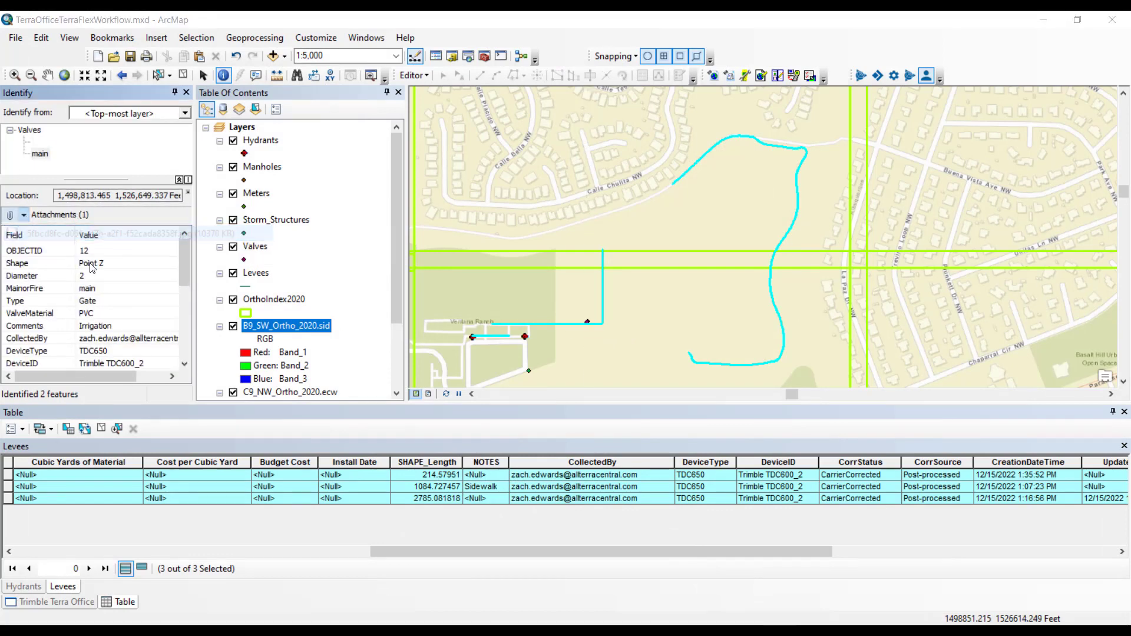
key(alt+F4)
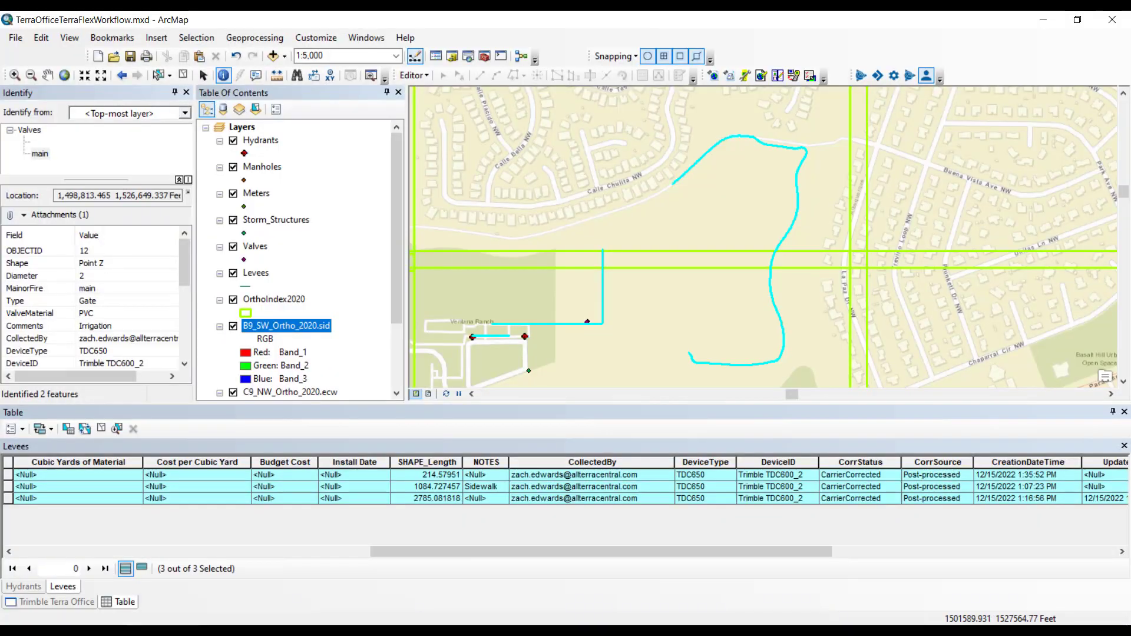